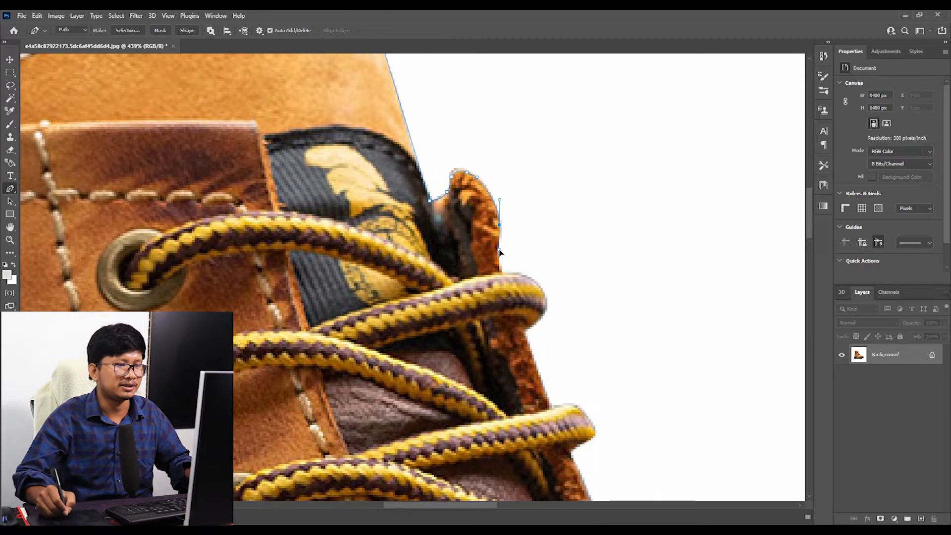
Step: Continue the pen path down the boot's front edge from the tongue tip around the upper two lace loops
drag(518, 298, 503, 253)
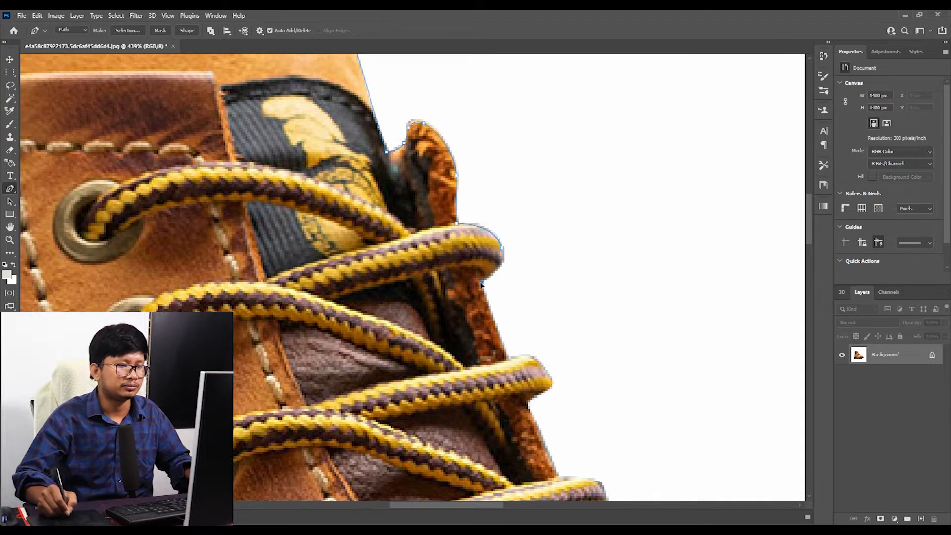
click(509, 356)
drag(518, 374, 453, 247)
click(483, 261)
click(461, 276)
drag(490, 340, 454, 263)
click(458, 273)
drag(507, 297, 477, 326)
alt+click(488, 320)
drag(527, 371, 468, 271)
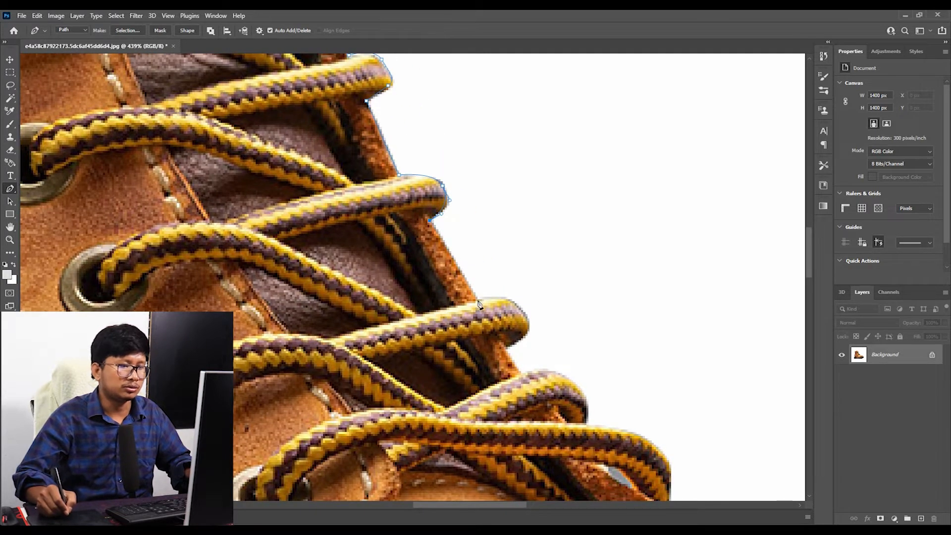
Step: Trace the pen path around the third and fourth lace loops and the tongue edge between them
drag(505, 317, 486, 269)
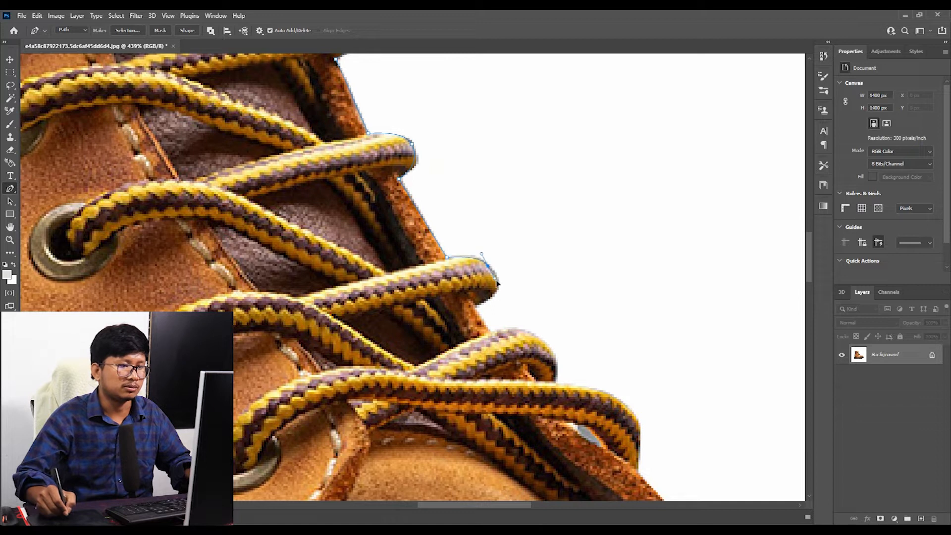
alt+click(486, 299)
click(473, 305)
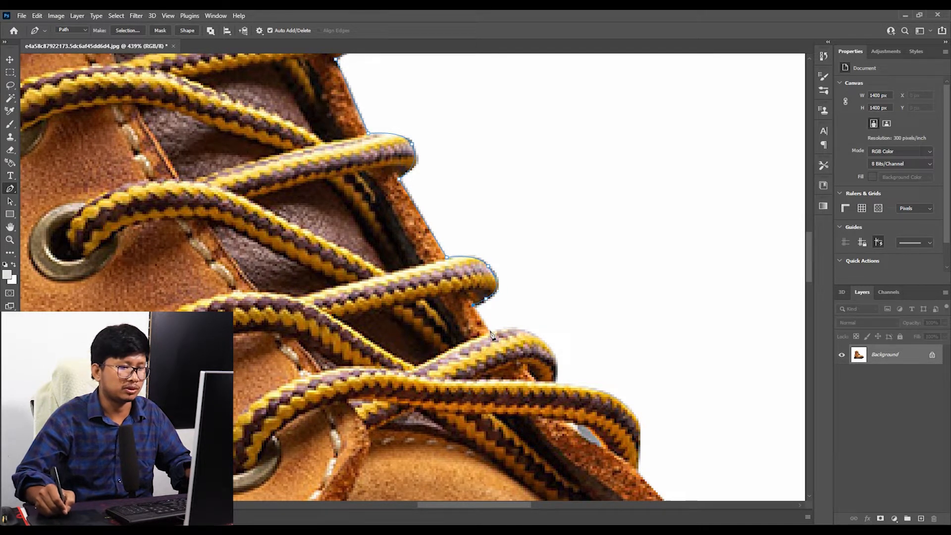
mouse_move(501, 340)
mouse_down()
mouse_move(465, 281)
mouse_move(517, 294)
mouse_up()
click(520, 317)
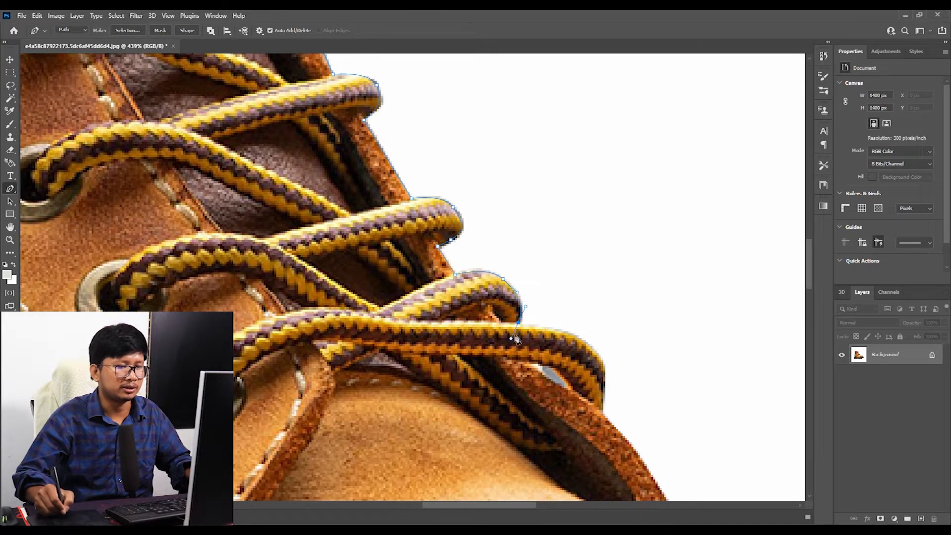
Step: Extend the pen path around the lowest lace loop and down the tongue flap beside it
drag(516, 342, 429, 246)
drag(496, 241, 512, 257)
click(518, 319)
drag(550, 360, 450, 226)
drag(457, 228, 467, 246)
drag(577, 350, 529, 294)
Step: Curve the pen path over the boot's toe cap to where it meets the sole
drag(628, 271, 450, 263)
drag(490, 254, 425, 213)
drag(526, 232, 558, 252)
drag(583, 298, 581, 255)
drag(604, 335, 604, 358)
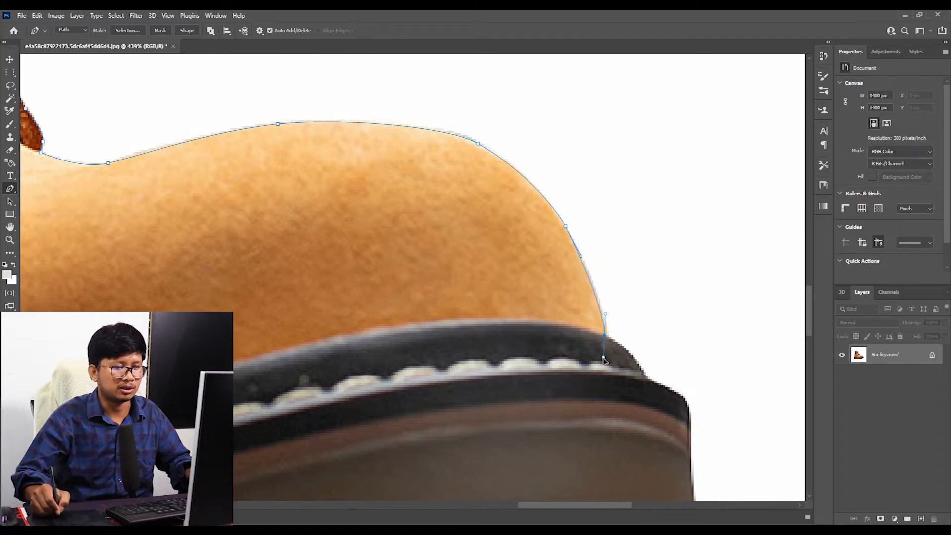
Step: Redo the misplaced anchor at the toe welt and trace the path down the front edge of the sole
drag(591, 326, 514, 232)
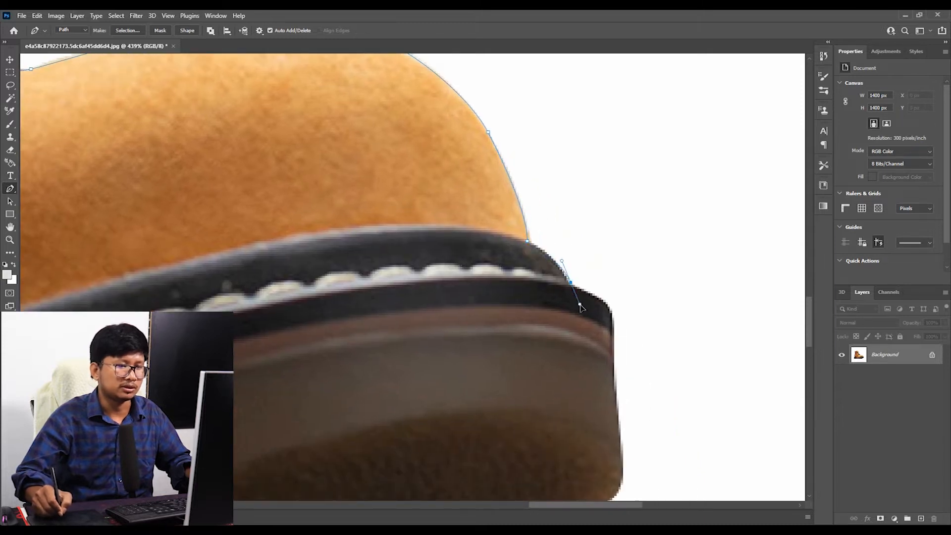
key(ctrl+z)
click(568, 284)
drag(584, 314, 596, 256)
alt+click(569, 285)
click(605, 355)
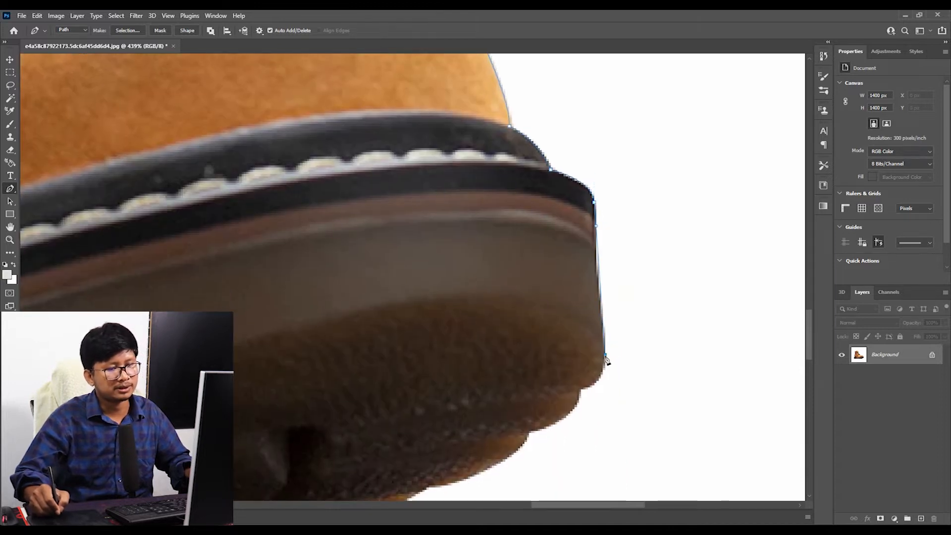
key(ctrl)
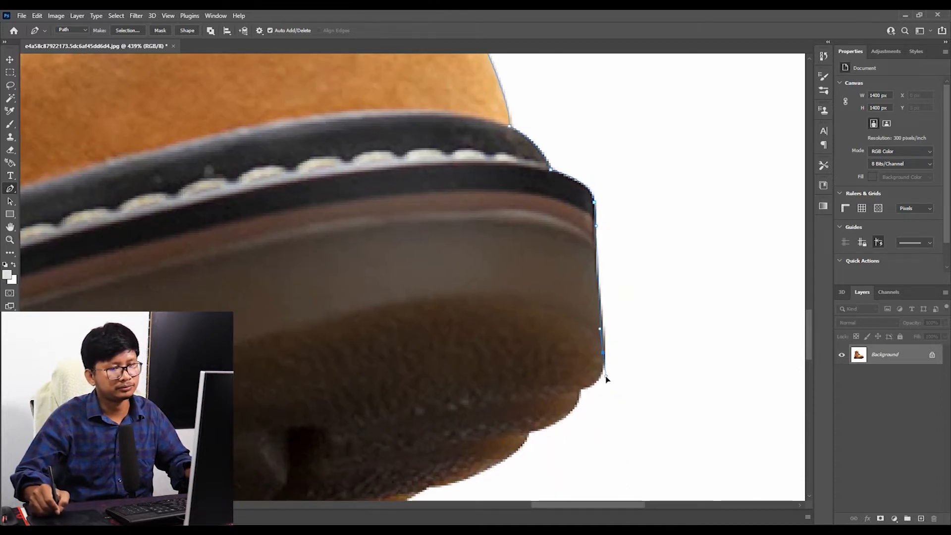
alt+click(603, 353)
Step: Trace the pen path around the toe tread lugs and along the underside of the forefoot
drag(579, 395, 606, 302)
drag(576, 335, 618, 279)
alt+click(576, 335)
drag(545, 300, 463, 312)
alt+click(546, 300)
drag(421, 350, 509, 306)
drag(321, 340, 315, 341)
drag(266, 356, 577, 332)
drag(447, 332, 371, 335)
click(114, 339)
Step: Continue the pen path past the rear forefoot tread lugs and across the notch under the arch
drag(114, 339, 527, 321)
click(364, 325)
click(268, 321)
drag(266, 321, 348, 299)
drag(390, 324, 502, 334)
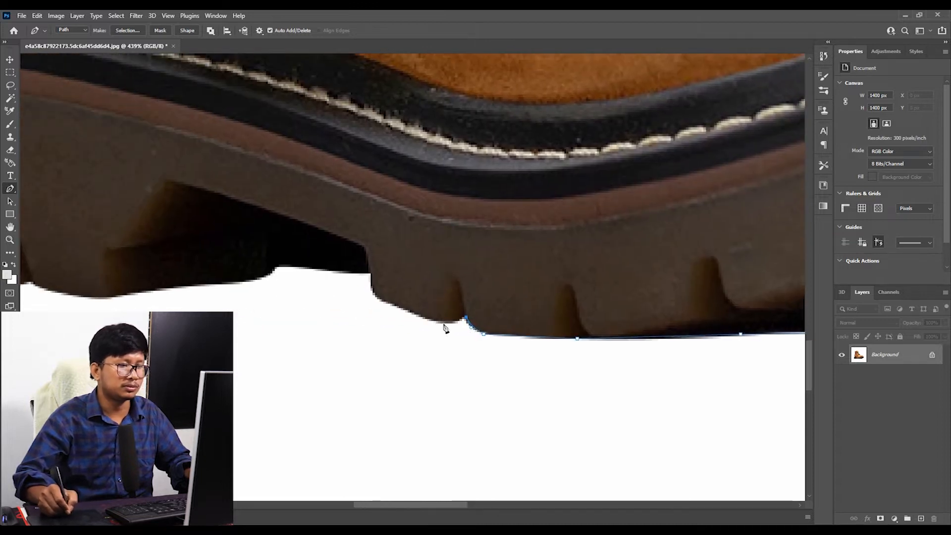
drag(378, 304, 430, 310)
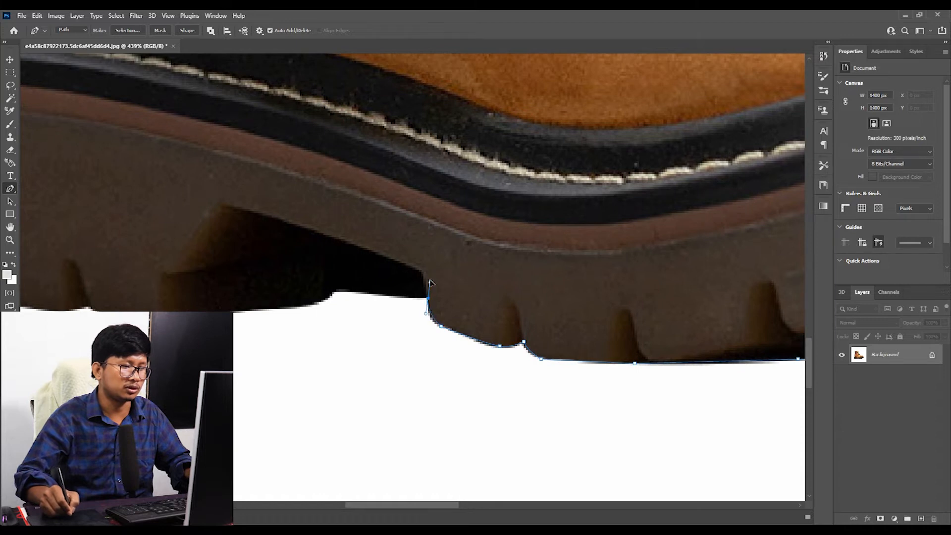
alt+click(428, 298)
drag(335, 292, 438, 304)
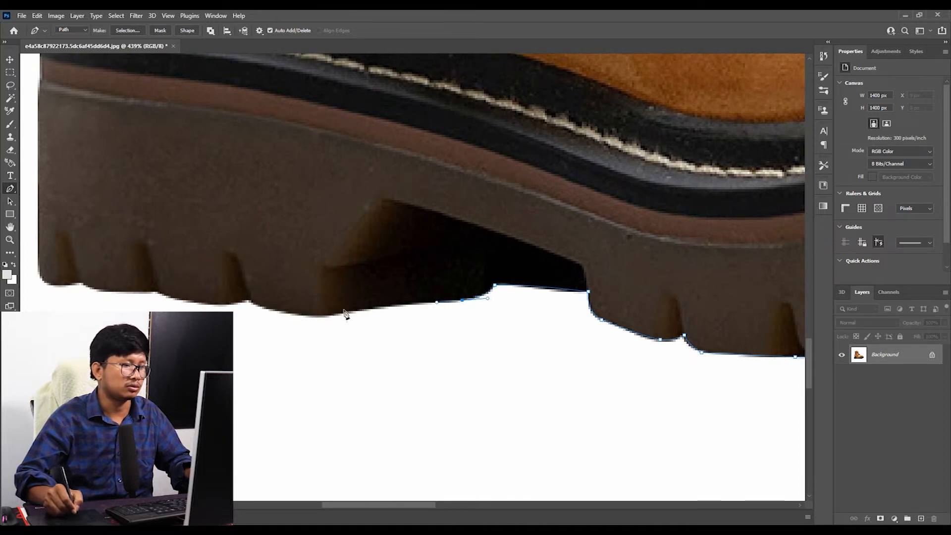
Step: Trace the pen path along the underside of the heel to its back corner
drag(249, 299, 468, 299)
alt+click(249, 299)
drag(401, 299, 382, 299)
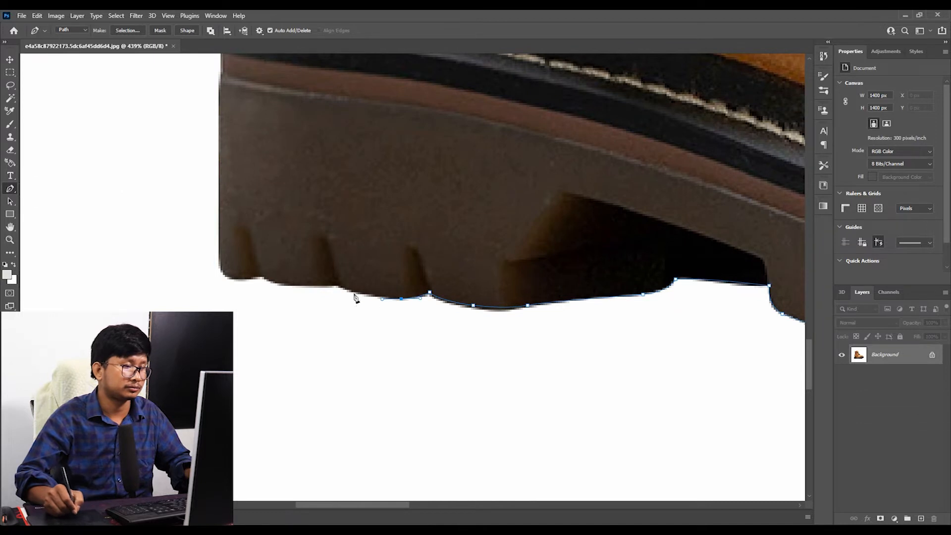
click(340, 286)
drag(265, 278, 440, 388)
alt+click(265, 278)
alt+click(389, 285)
Step: Carry the pen path up the back of the heel sole, over the stepped welt and onto the leather
scroll(441, 388, down, 1)
click(432, 198)
drag(432, 208, 417, 288)
drag(426, 264, 450, 355)
alt+click(462, 218)
click(439, 288)
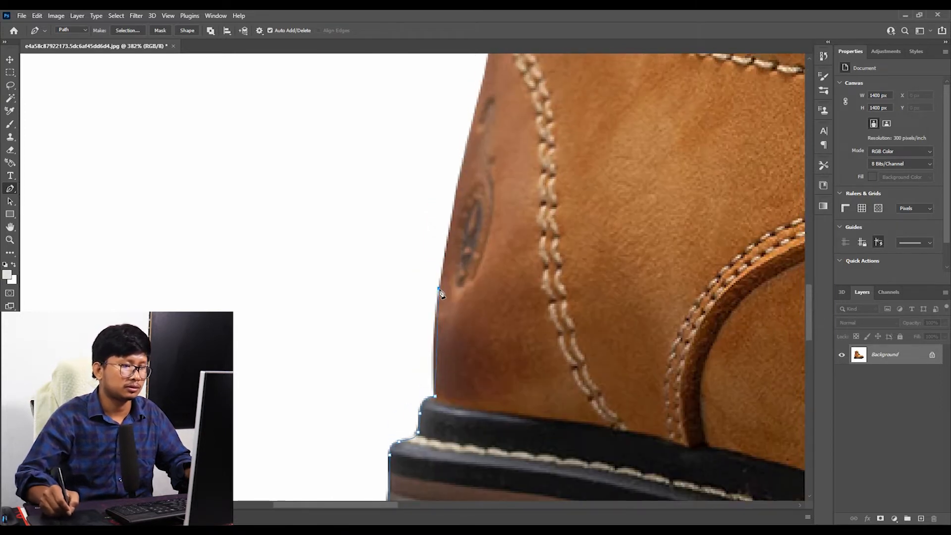
Step: Trace the pen path up the back edge of the boot's leather shaft to just below the collar
drag(444, 257, 443, 256)
drag(465, 184, 430, 337)
click(441, 260)
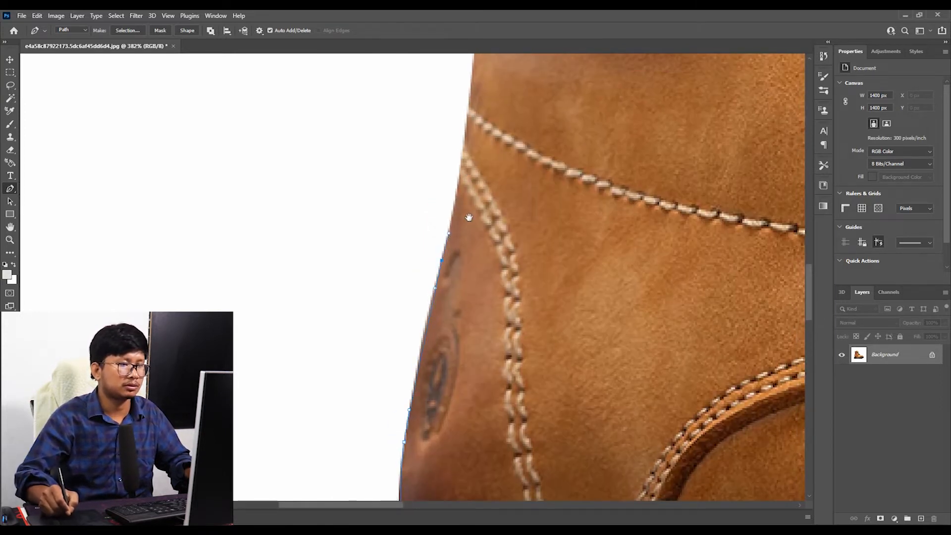
drag(468, 172, 453, 334)
drag(453, 254, 453, 253)
drag(464, 179, 453, 328)
drag(450, 307, 450, 281)
drag(454, 216, 453, 406)
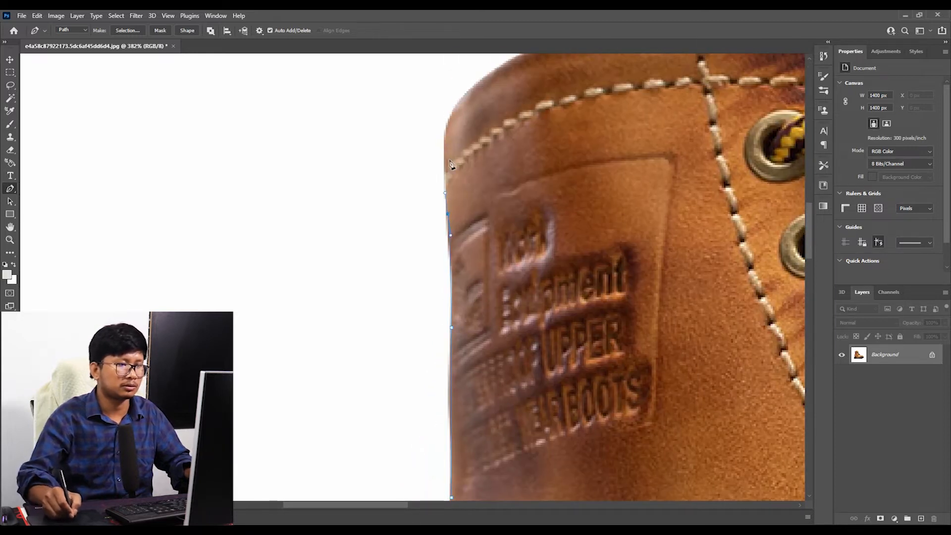
Step: Curve the pen path around the boot's collar to the tongue, undoing the misplaced anchors
drag(467, 109, 401, 240)
drag(437, 214, 452, 202)
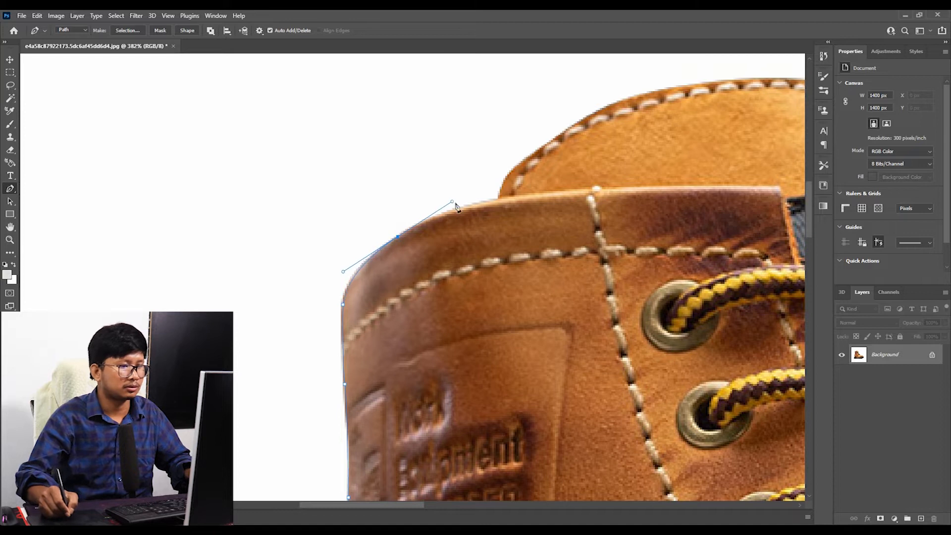
click(498, 200)
drag(572, 149, 453, 204)
key(ctrl+z)
drag(370, 261, 390, 247)
key(ctrl+z)
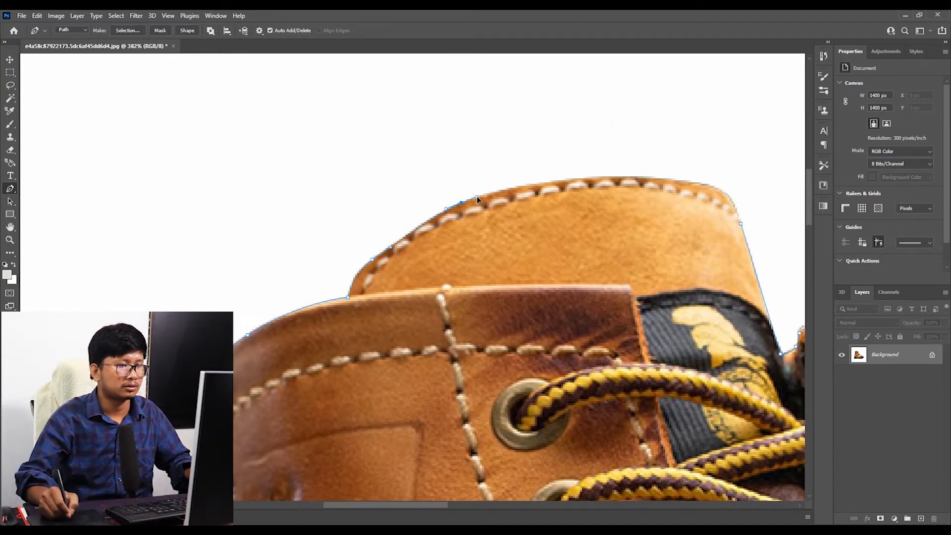
Step: Finish the pen path over the top of the tongue so the boot outline is closed
drag(475, 204, 481, 140)
key(ctrl+z)
drag(644, 326, 718, 369)
drag(676, 344, 510, 271)
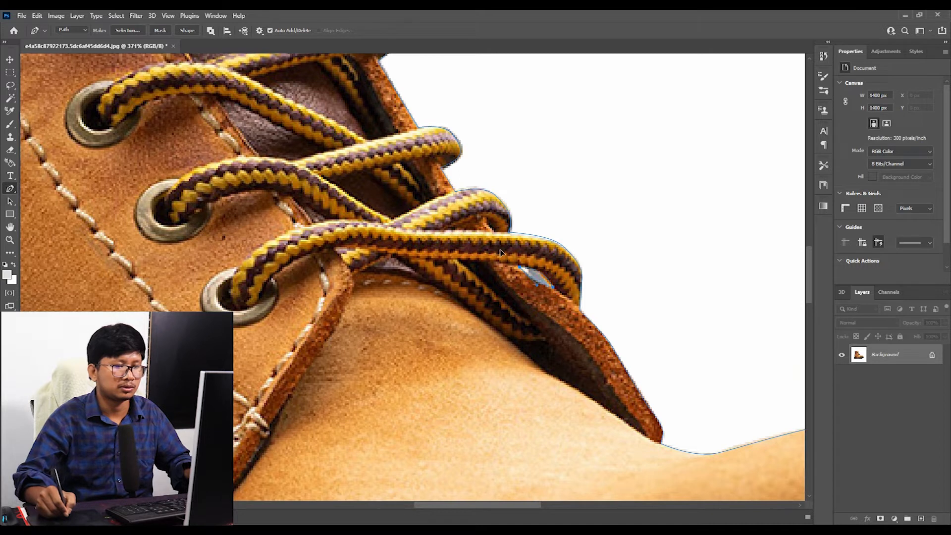
drag(552, 315, 515, 296)
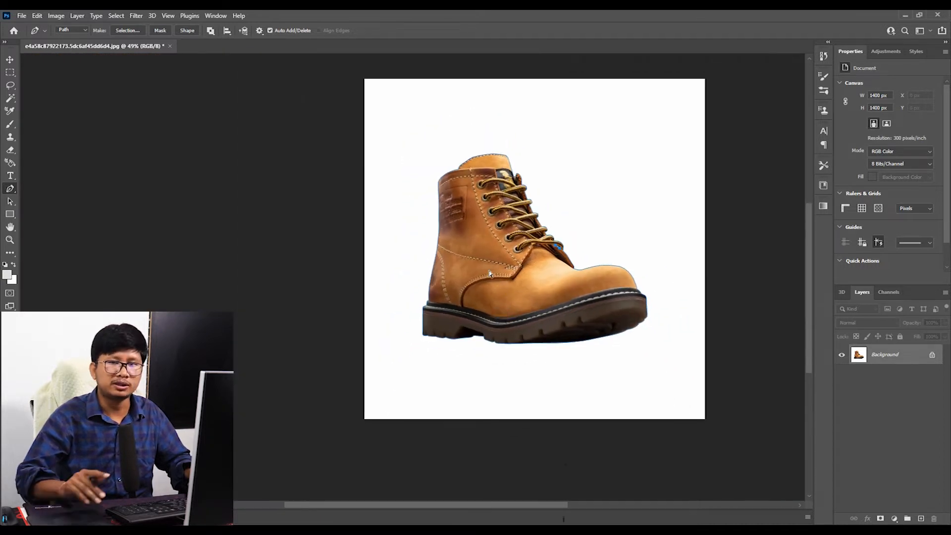
Step: Convert the boot path into a selection and copy the selected boot to a new layer
key(ctrl+Return)
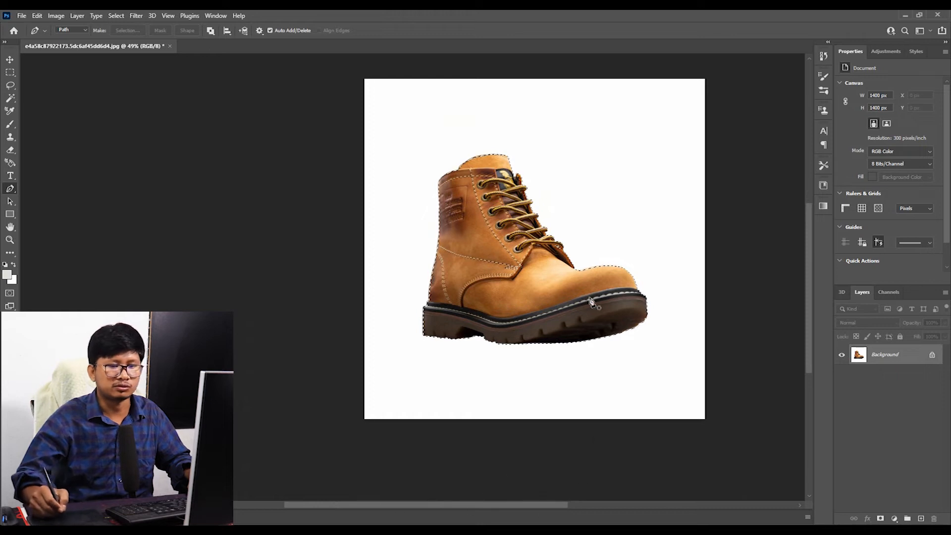
key(ctrl+j)
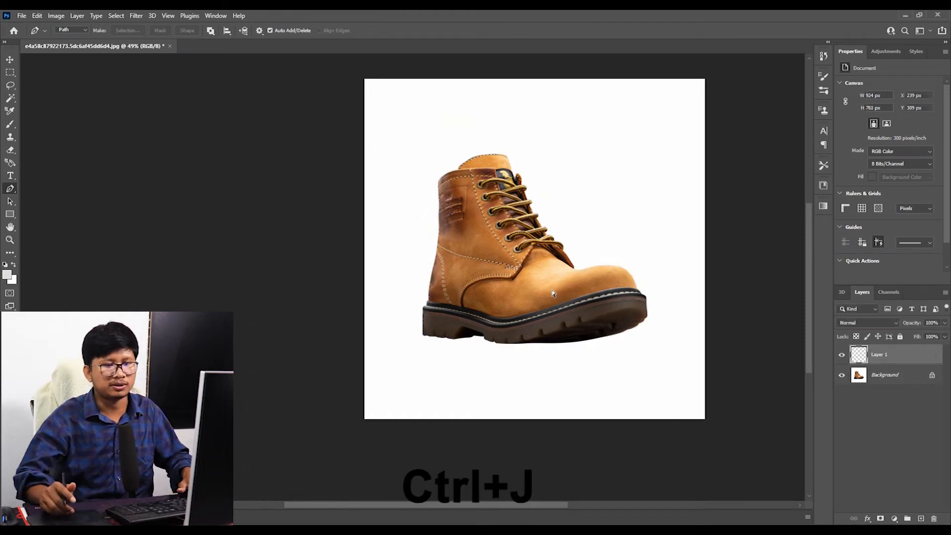
mouse_move(510, 296)
mouse_down()
mouse_move(528, 314)
mouse_move(514, 313)
mouse_up()
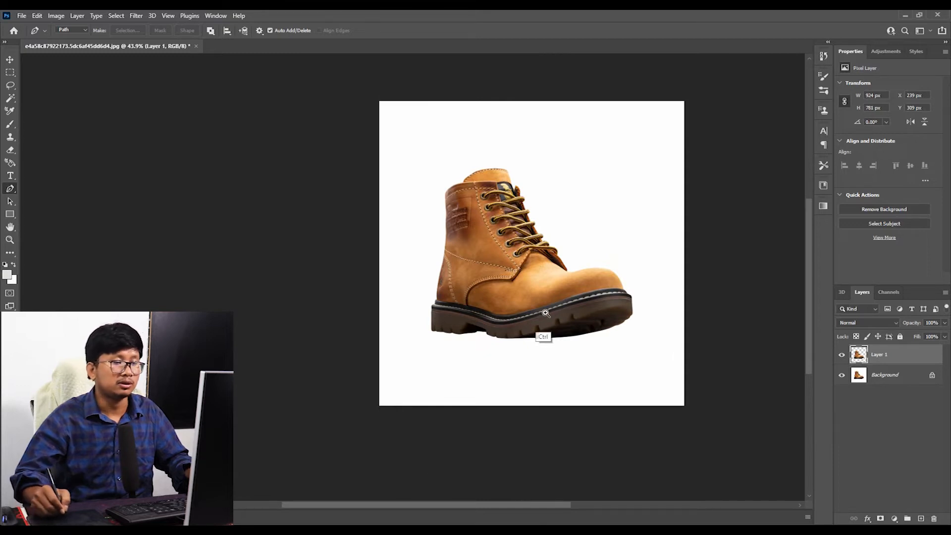
drag(543, 331, 479, 314)
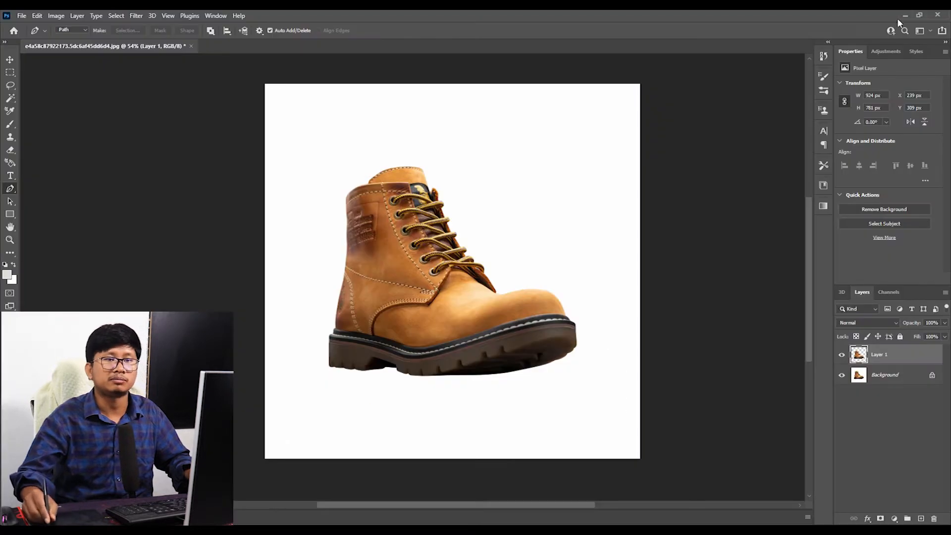
Step: Open the desktop image gold-black-dark-product-display-background-free-photo.jpg as a separate Photoshop document
click(899, 19)
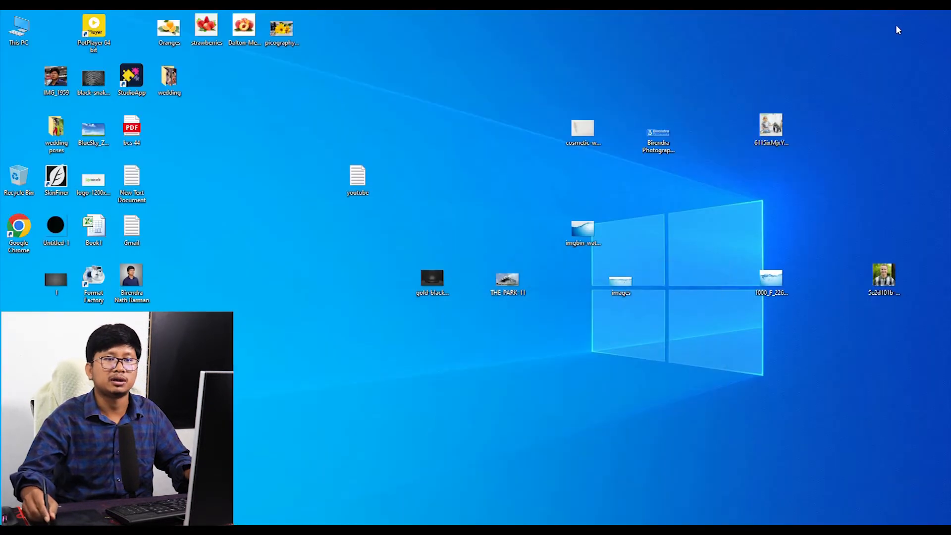
click(432, 279)
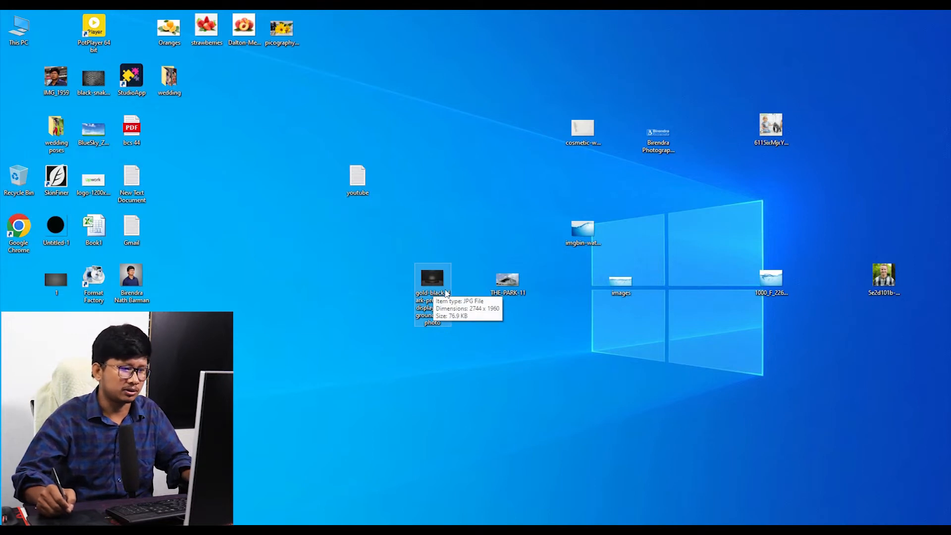
drag(428, 289, 410, 43)
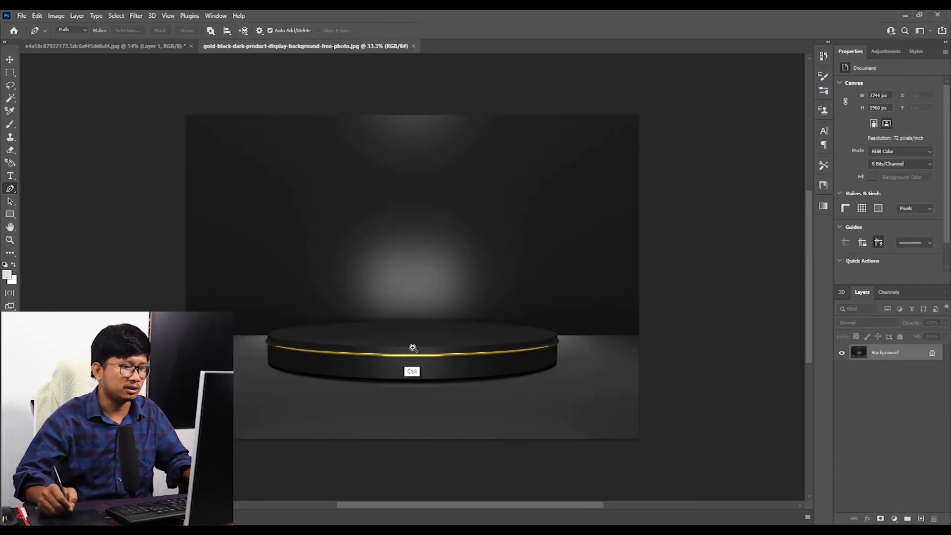
scroll(409, 345, up, 3)
scroll(434, 372, down, 4)
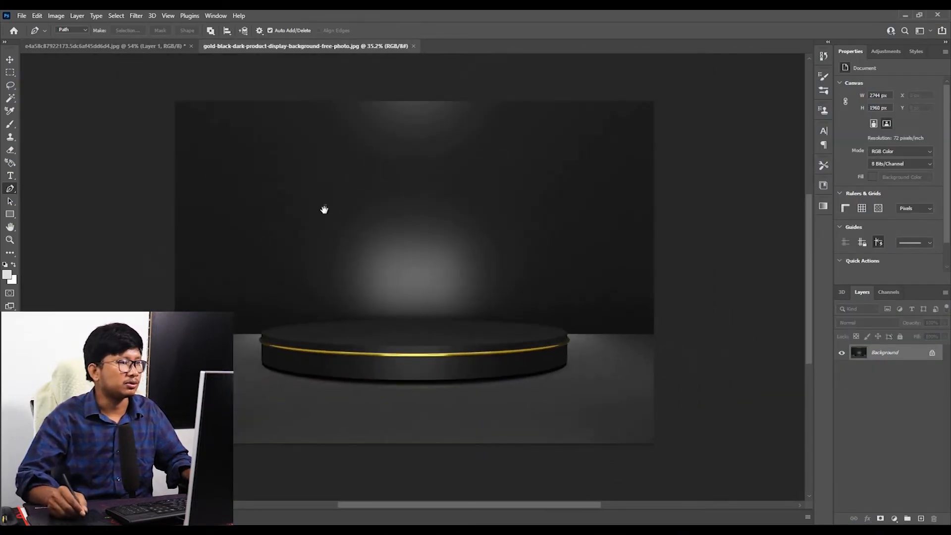
Step: Move the cut-out boot layer into the dark product display document and place it on the podium
click(151, 46)
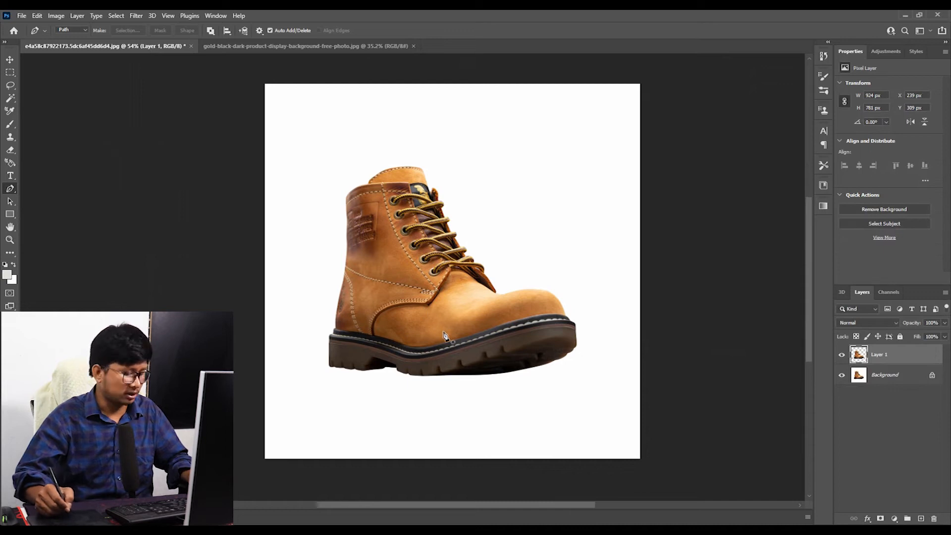
key(v)
drag(424, 341, 345, 70)
drag(396, 300, 403, 283)
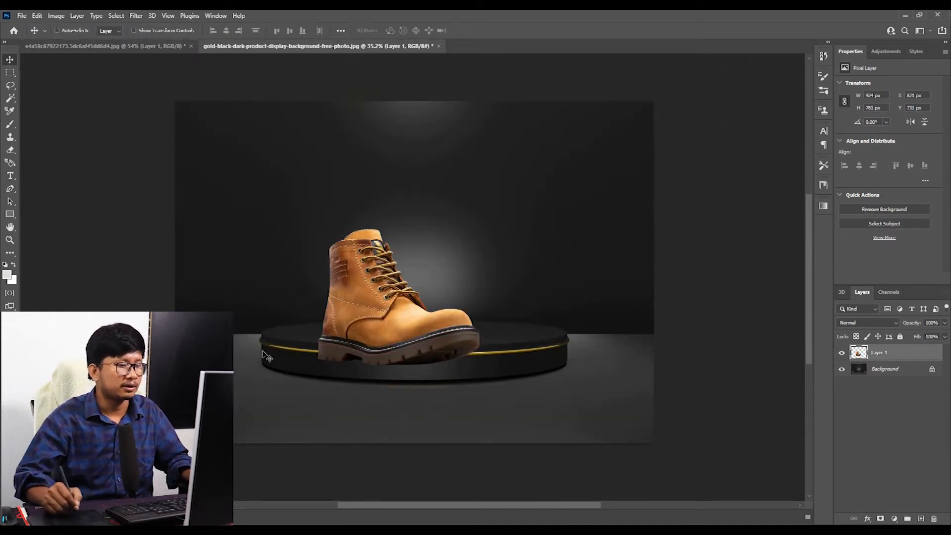
drag(379, 352, 508, 323)
drag(550, 395, 468, 345)
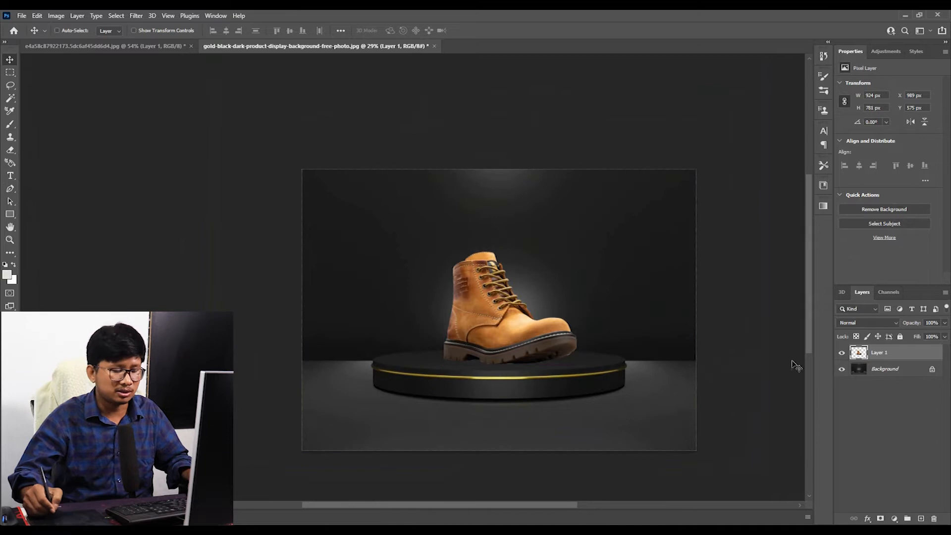
Step: Scale the boot layer to about 81.55% and position it centrally on top of the podium
key(ctrl+t)
drag(516, 373, 548, 390)
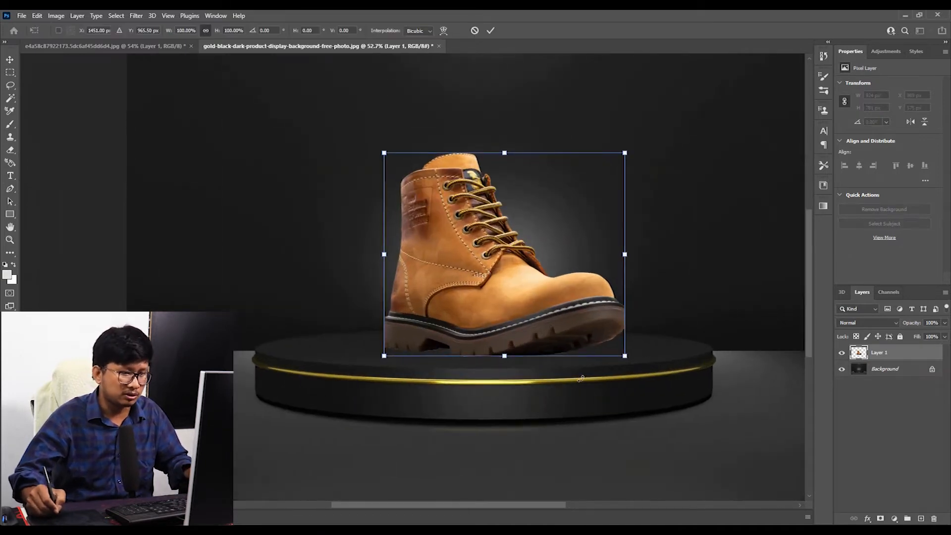
drag(624, 356, 610, 344)
drag(524, 301, 517, 312)
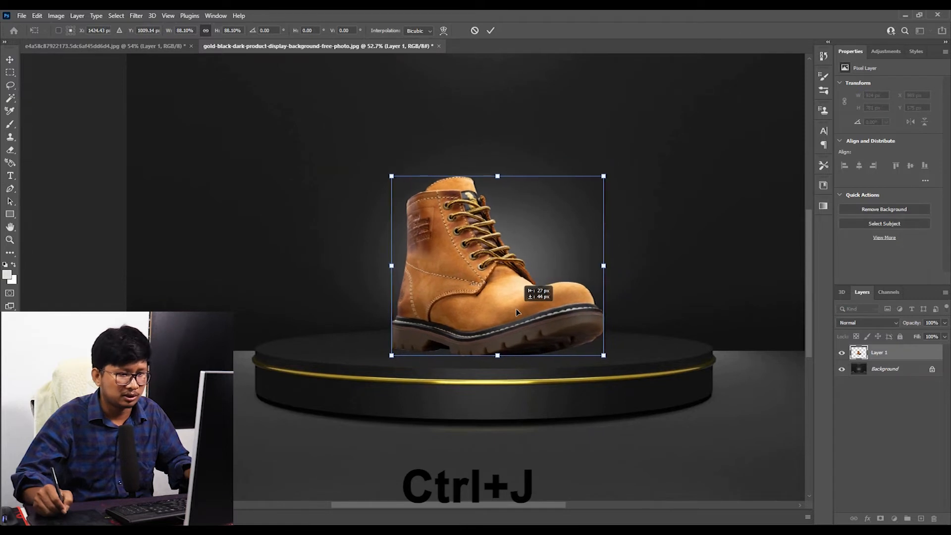
mouse_move(604, 358)
mouse_down()
mouse_move(594, 343)
mouse_move(597, 350)
mouse_up()
right_click(514, 316)
click(508, 300)
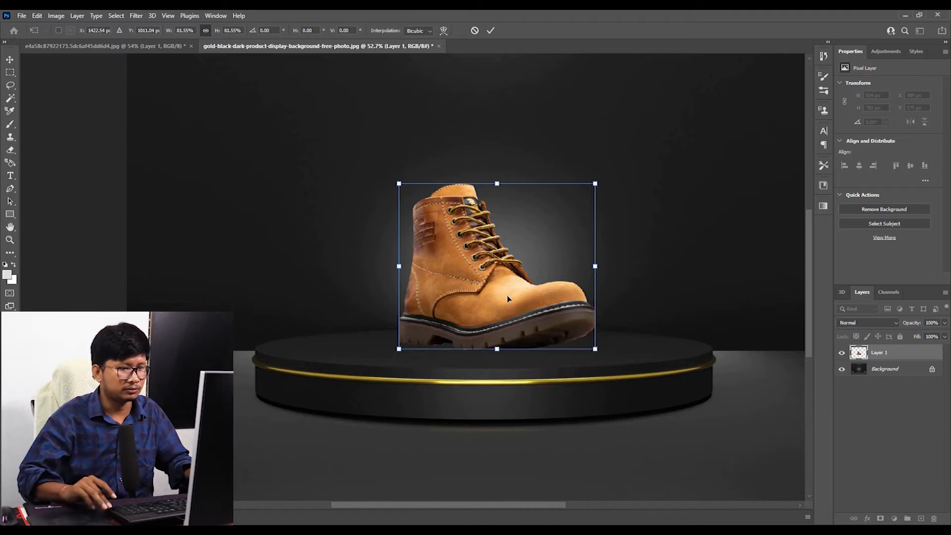
key(Return)
drag(444, 337, 567, 350)
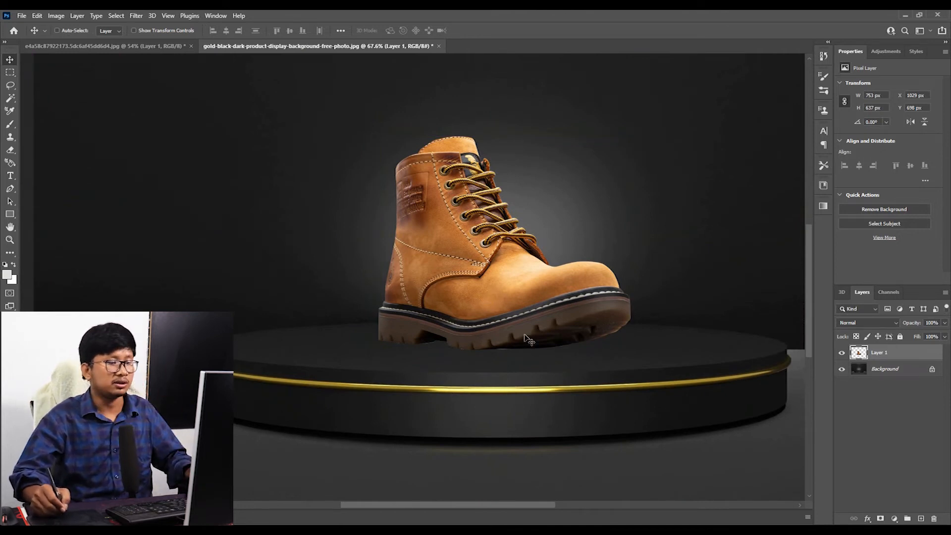
Step: Shift the boot layer horizontally on the podium to X 1061 px and check the sole's lower edge
drag(524, 358, 529, 304)
drag(552, 339, 484, 280)
drag(525, 328, 363, 285)
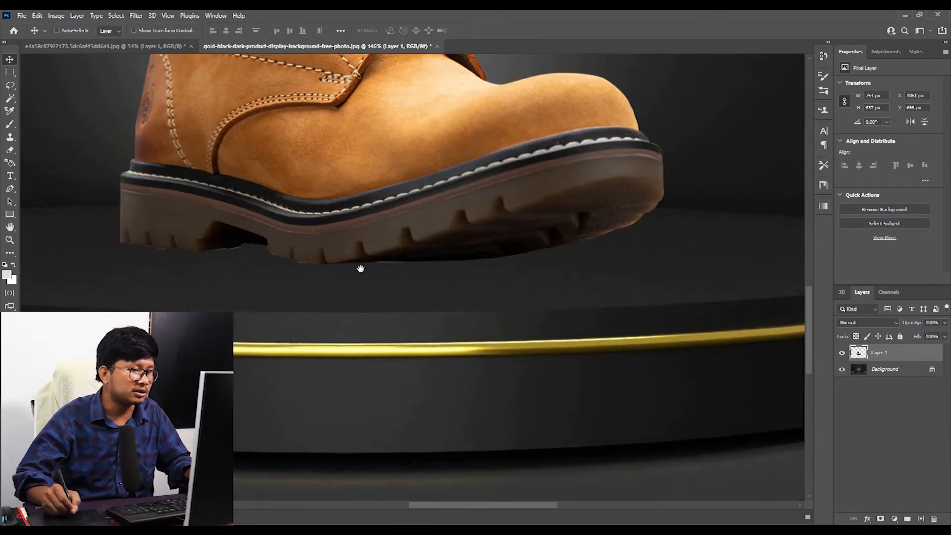
drag(502, 260, 518, 310)
Step: Load the boot layer's outline as a selection and feather it by 2 pixels
ctrl+click(845, 353)
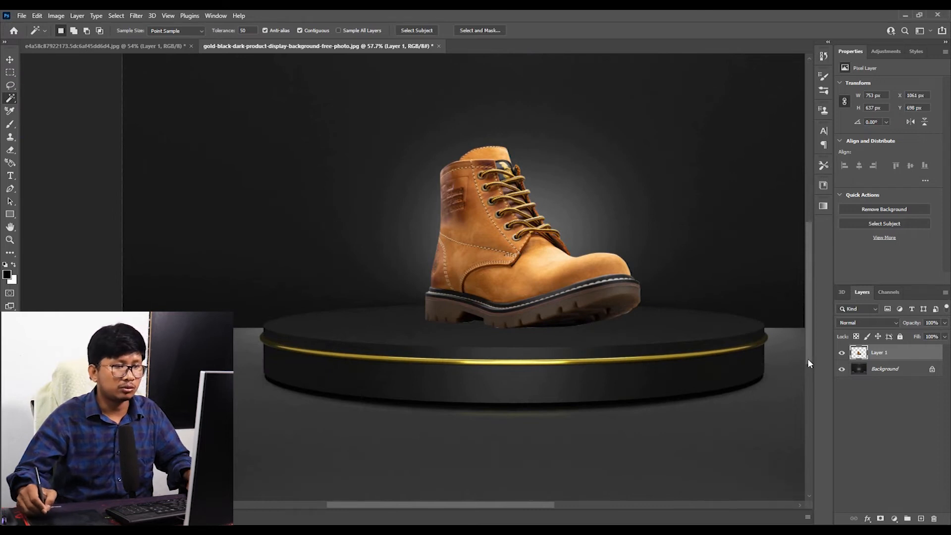
ctrl+click(861, 355)
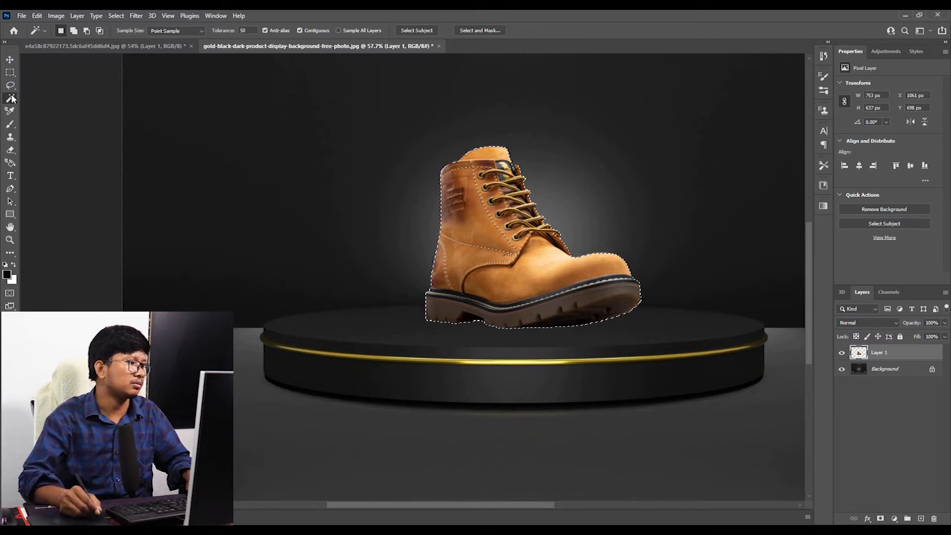
click(10, 73)
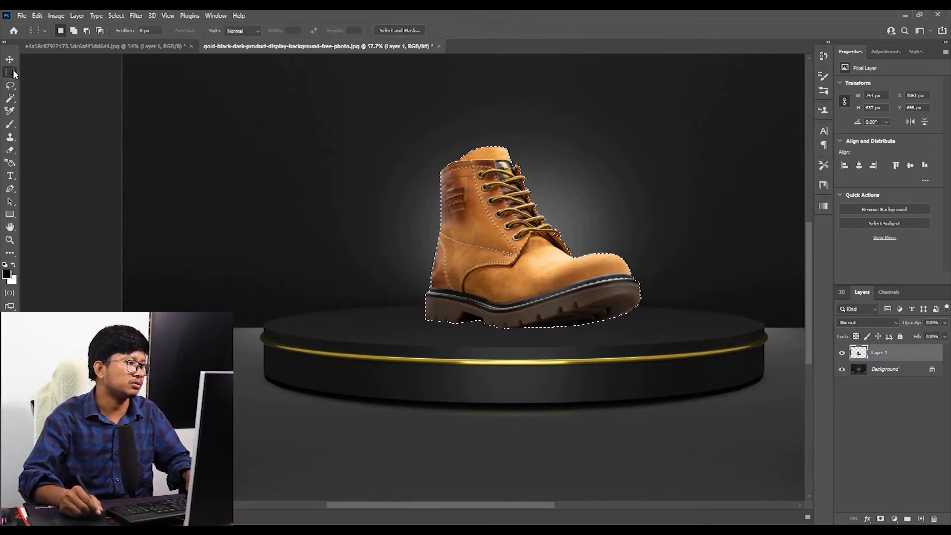
right_click(494, 230)
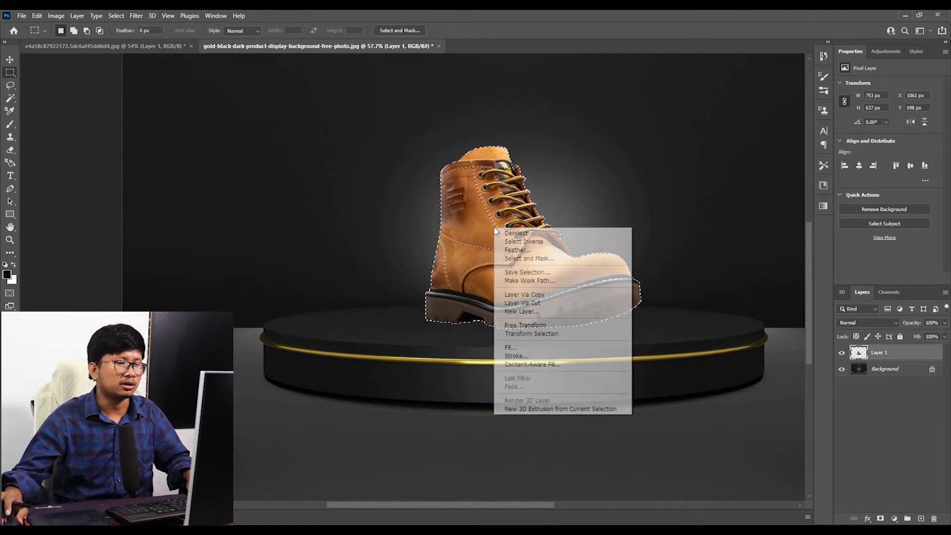
click(511, 251)
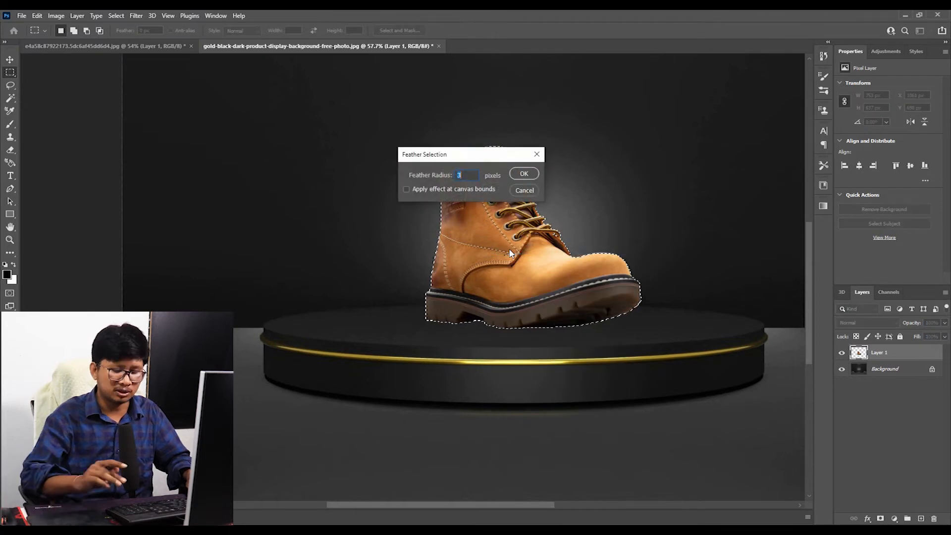
text(2)
key(Return)
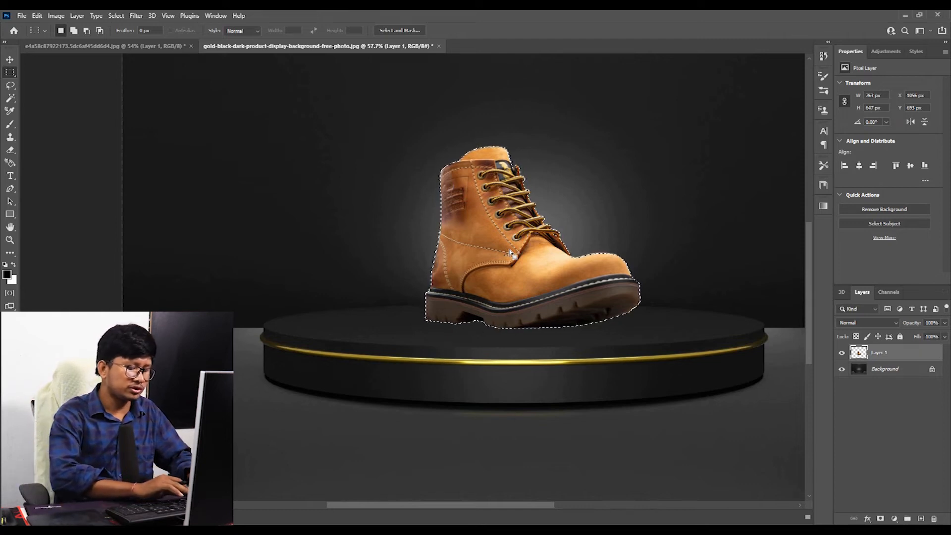
Step: Invert the boot selection and erase the fringe along the sole's lower edge with a soft 60 px Eraser, clearing the selection when done
key(ctrl+shift+i)
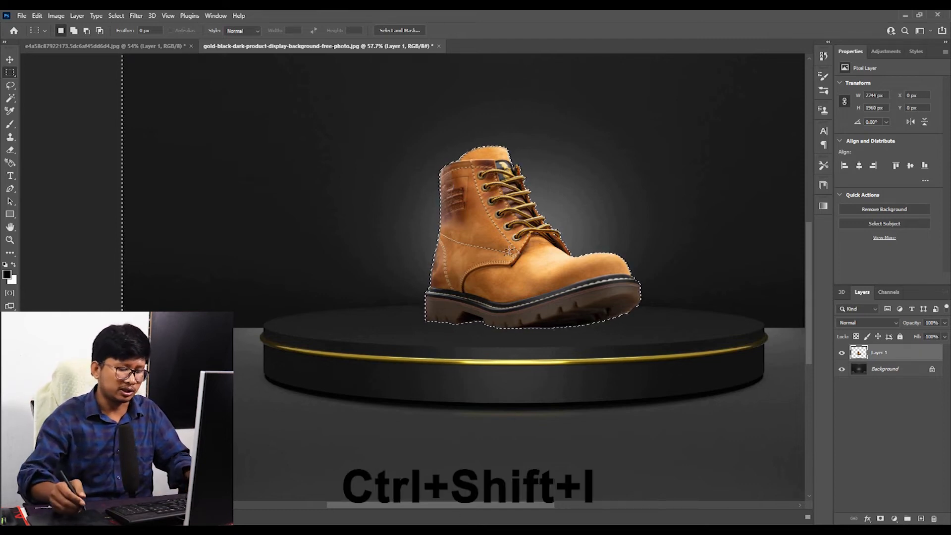
scroll(627, 330, up, 5)
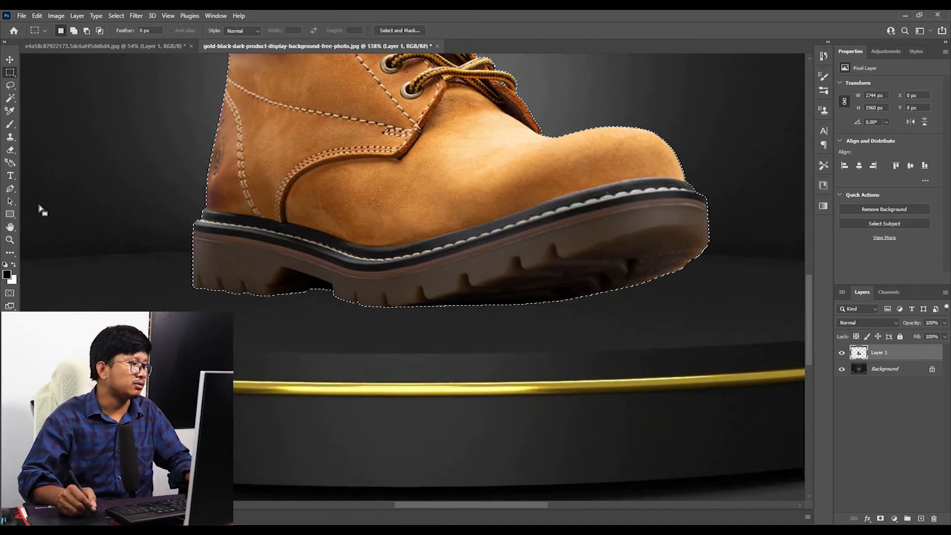
key(e)
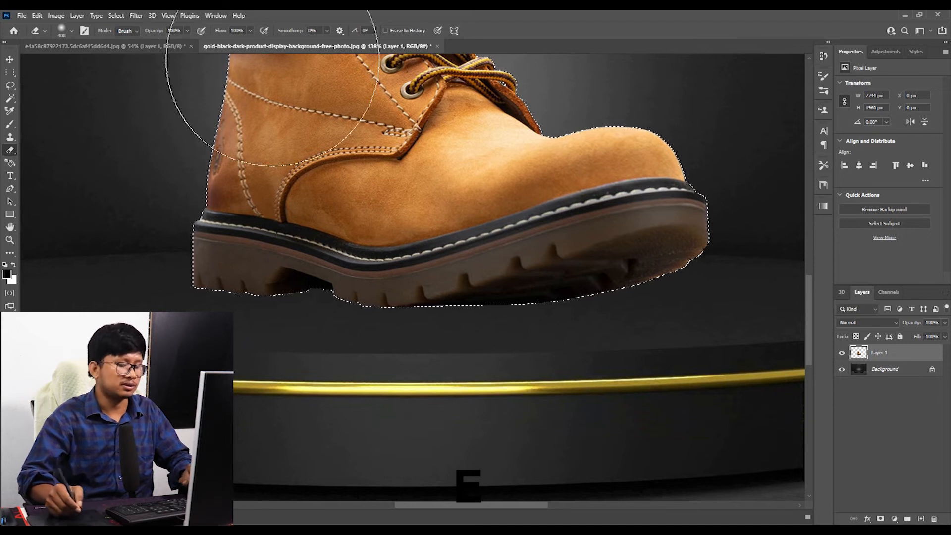
key(bracketleft)
key(bracketleft)
key(bracketleft)
key(bracketleft)
key(bracketleft)
key(bracketleft)
key(bracketleft)
key(bracketleft)
key(bracketleft)
key(bracketleft)
key(bracketleft)
key(bracketleft)
key(bracketleft)
key(bracketleft)
key(bracketleft)
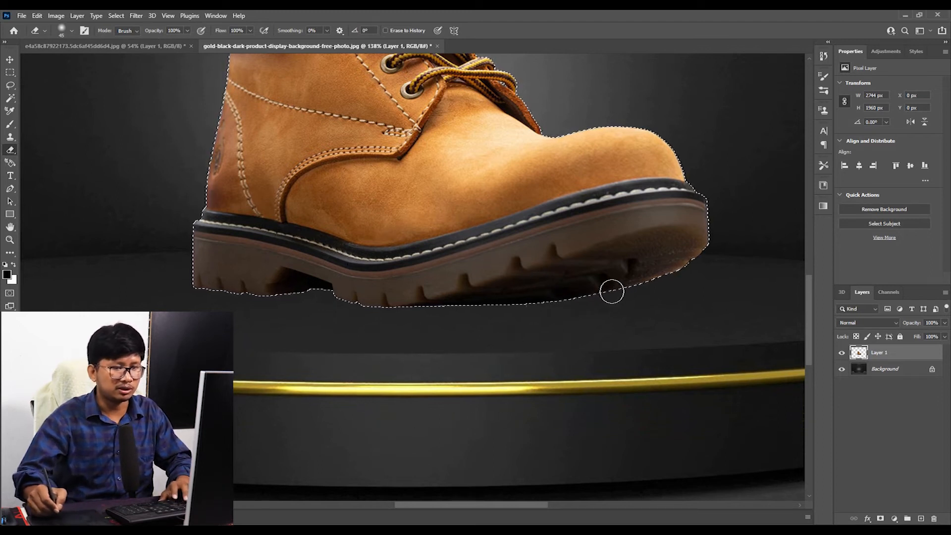
key(bracketleft)
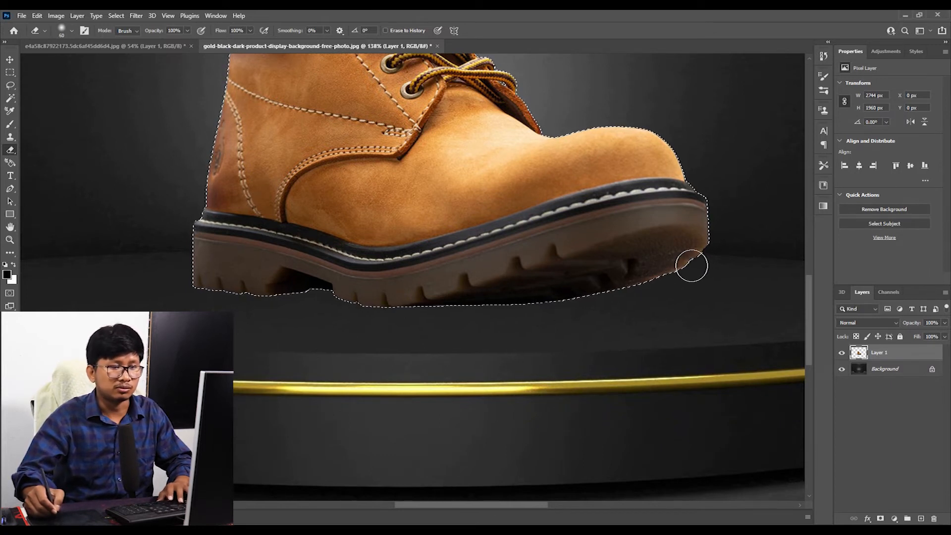
key(bracketright)
key(bracketright)
key(bracketright)
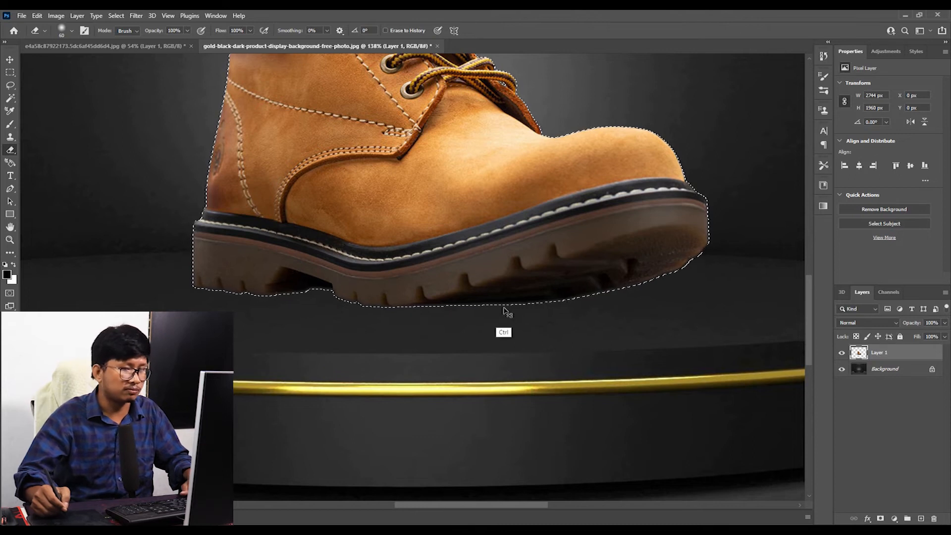
key(ctrl+d)
Step: Add a Drop Shadow effect to the boot layer and set its colour to near-black 050201
mouse_move(445, 334)
mouse_down()
mouse_move(416, 328)
mouse_move(429, 323)
mouse_move(487, 342)
mouse_move(436, 328)
mouse_up()
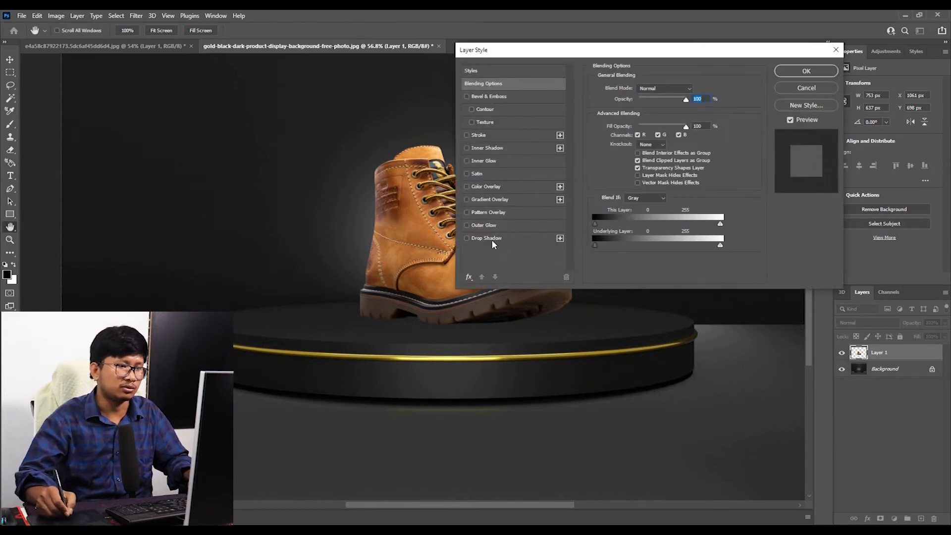
click(492, 241)
drag(631, 56, 747, 50)
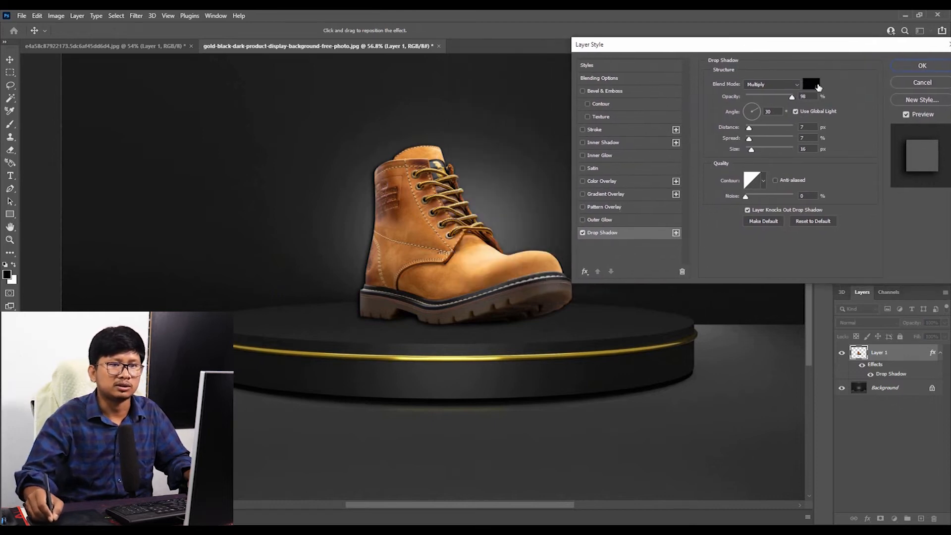
click(818, 86)
click(405, 309)
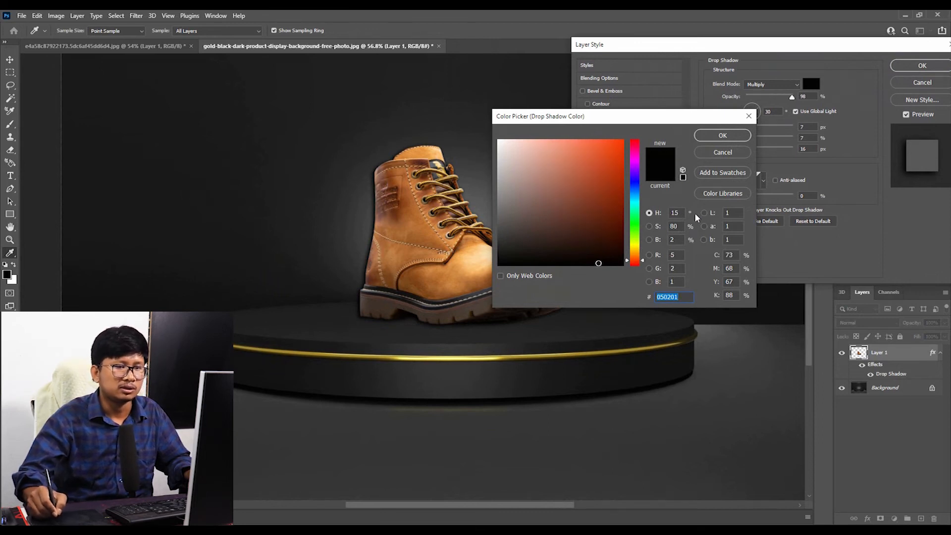
click(734, 139)
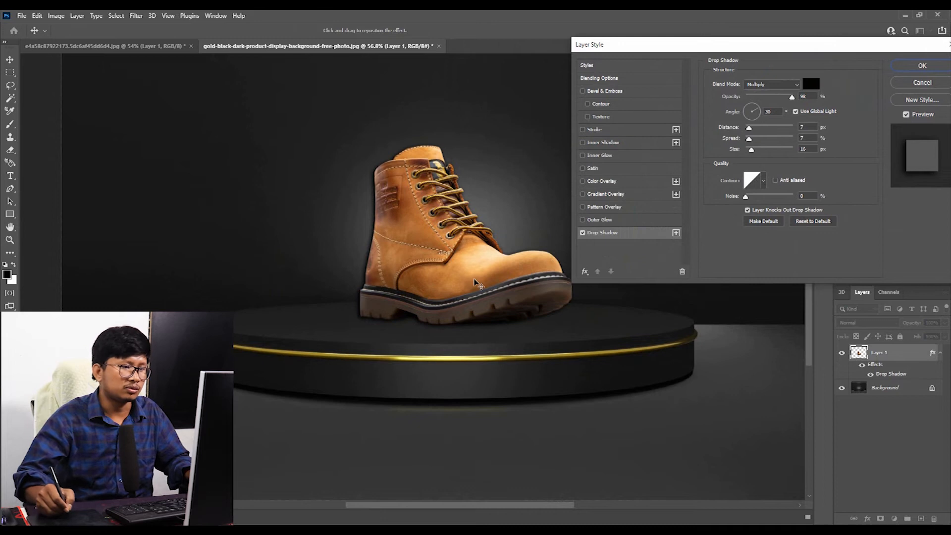
Step: Set the boot's drop shadow distance to 3 px and size to 10 px, and apply the layer style
scroll(483, 337, up, 6)
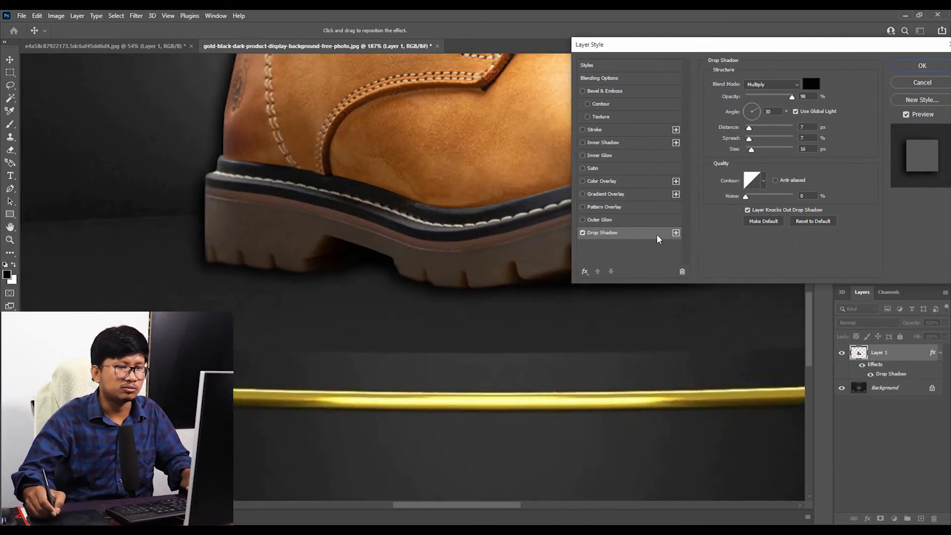
mouse_move(748, 129)
mouse_down()
mouse_move(735, 136)
mouse_move(755, 152)
mouse_move(747, 135)
mouse_up()
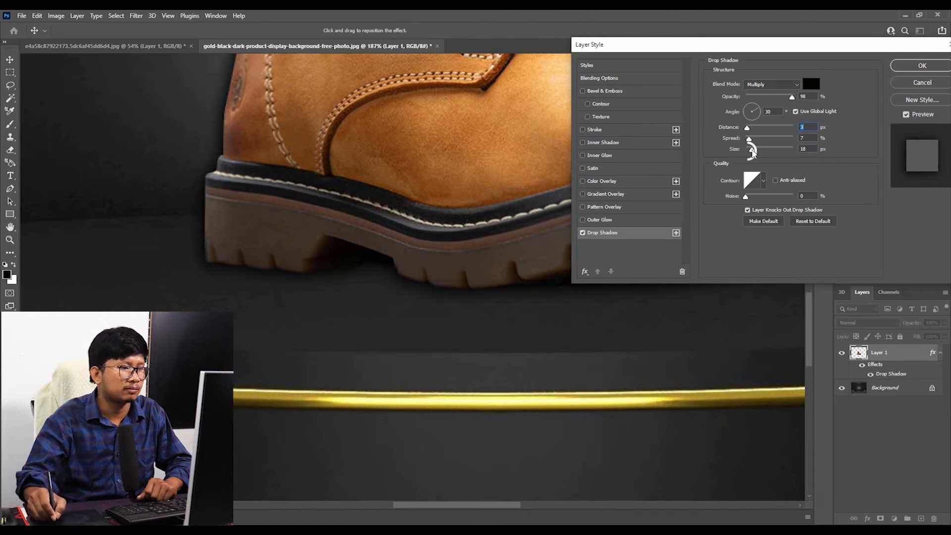
drag(747, 151, 752, 151)
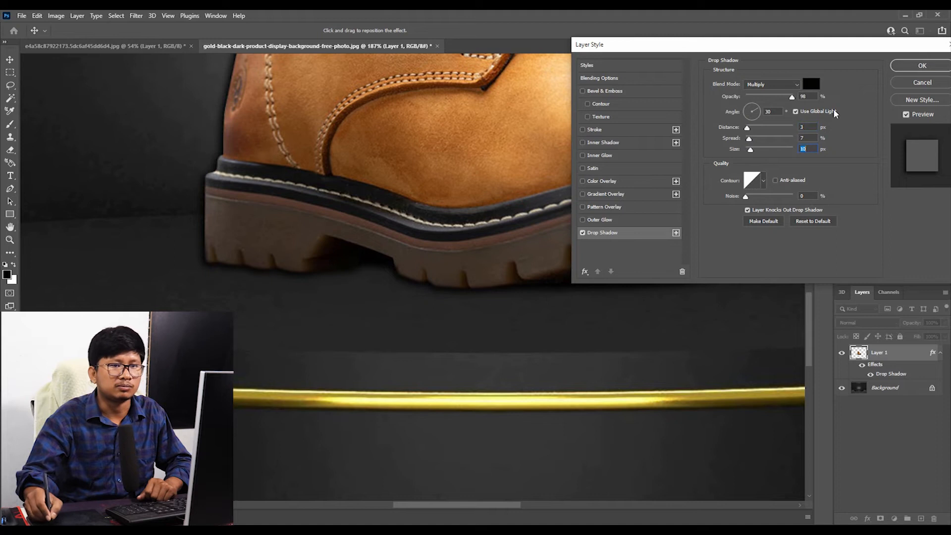
click(924, 67)
Step: Convert the boot's Drop Shadow effect into its own separate layer
drag(605, 331, 442, 293)
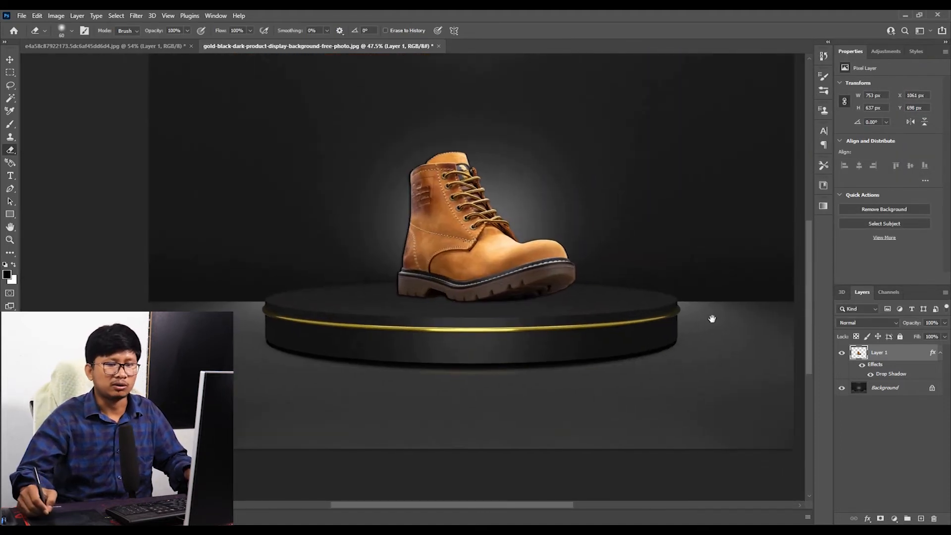
right_click(884, 375)
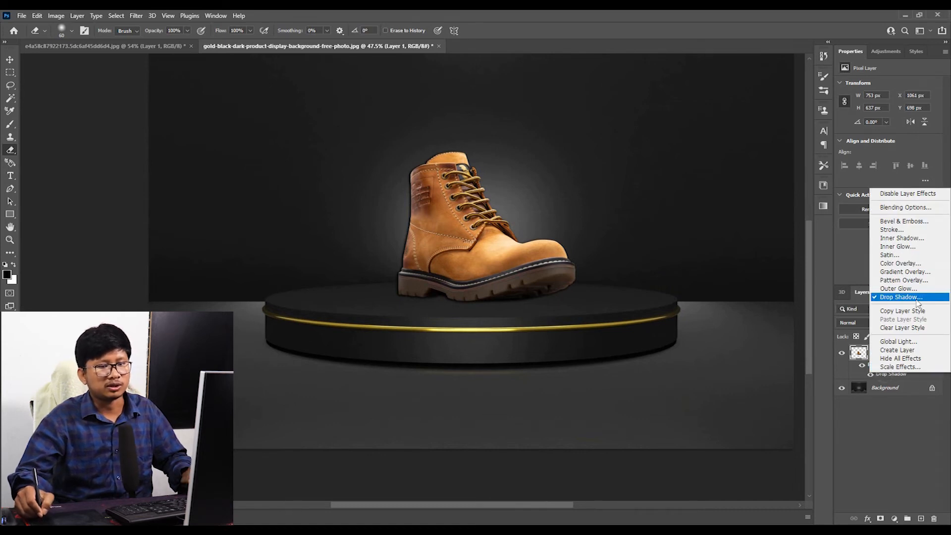
click(909, 350)
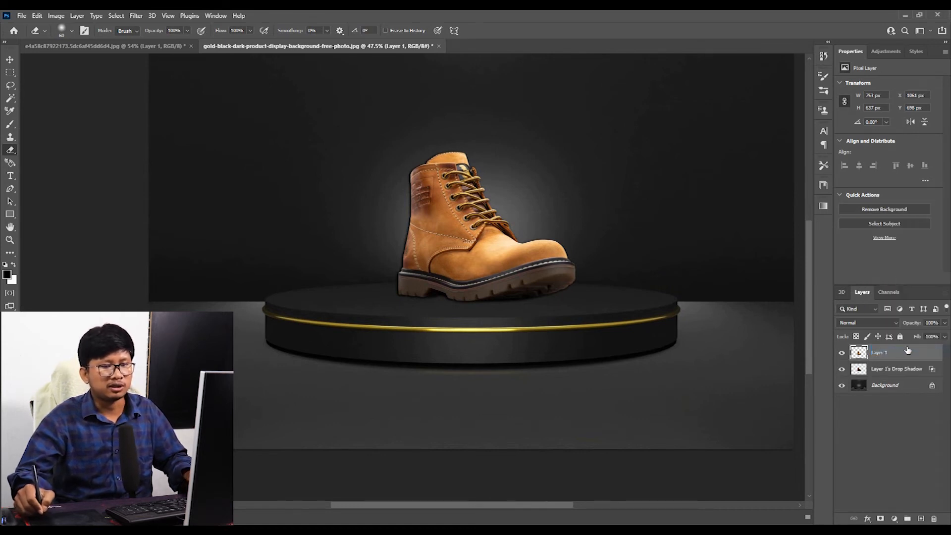
Step: Delete the upper part of the drop shadow layer within a rectangular selection reaching down to the sole, and clear the selection
click(877, 375)
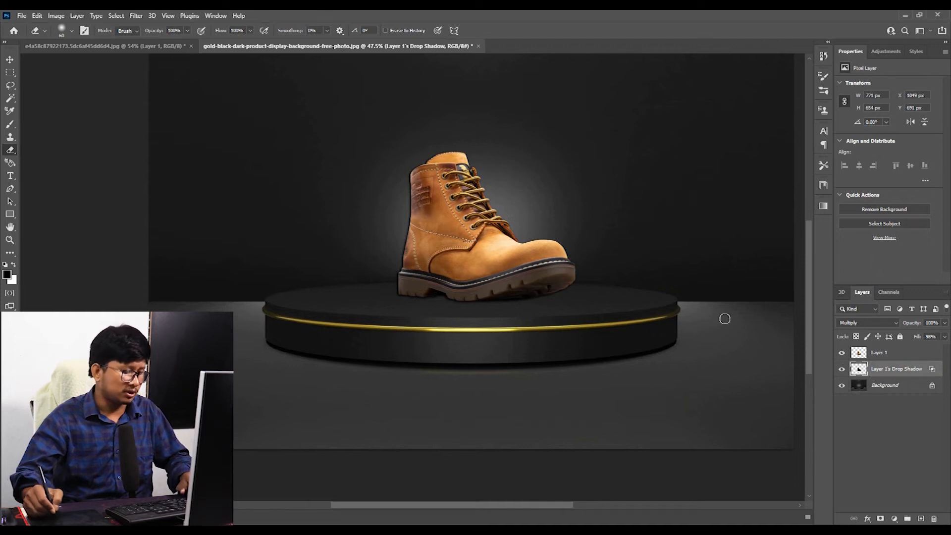
click(10, 71)
drag(316, 100, 694, 279)
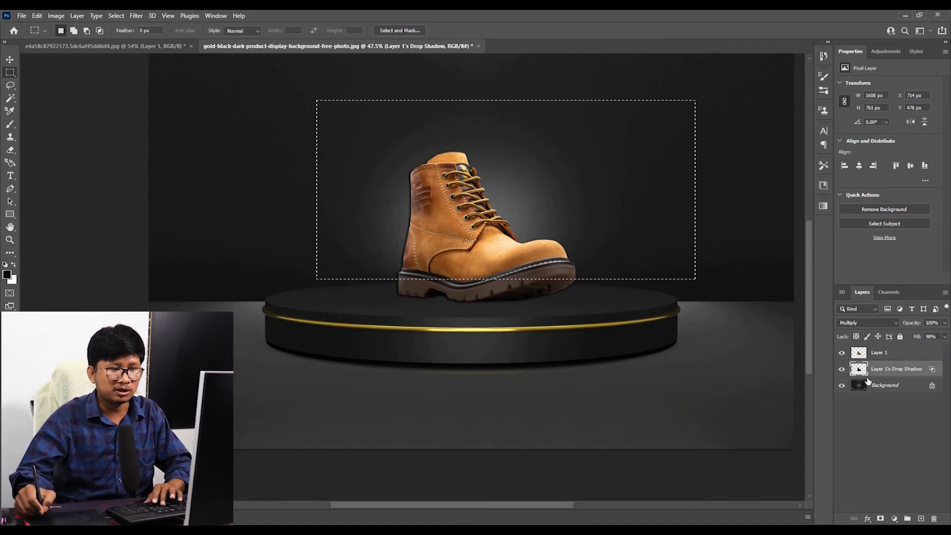
key(ctrl+d)
Step: Erase the leftover shadow beside the heel and toe on the drop shadow layer with a soft 40 px Eraser
mouse_move(403, 318)
mouse_down()
mouse_move(433, 316)
mouse_move(423, 318)
mouse_up()
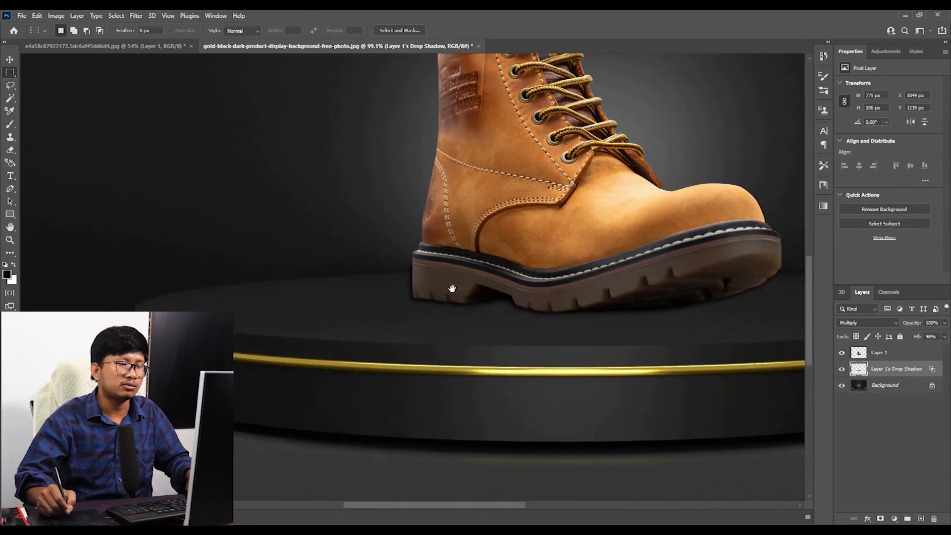
mouse_move(404, 282)
mouse_down()
mouse_move(465, 322)
mouse_move(539, 274)
mouse_up()
key(e)
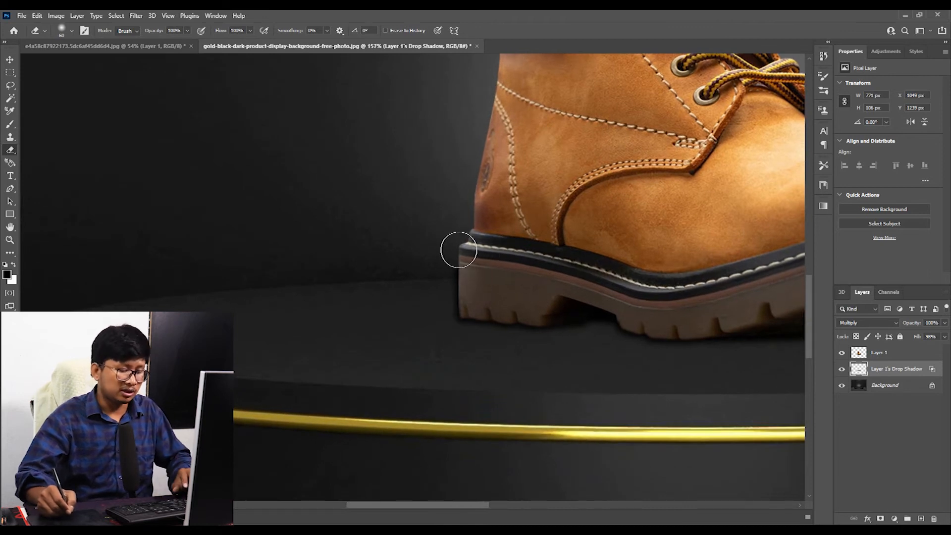
key([)
key([)
mouse_move(461, 258)
mouse_down()
mouse_move(442, 304)
mouse_move(410, 322)
mouse_up()
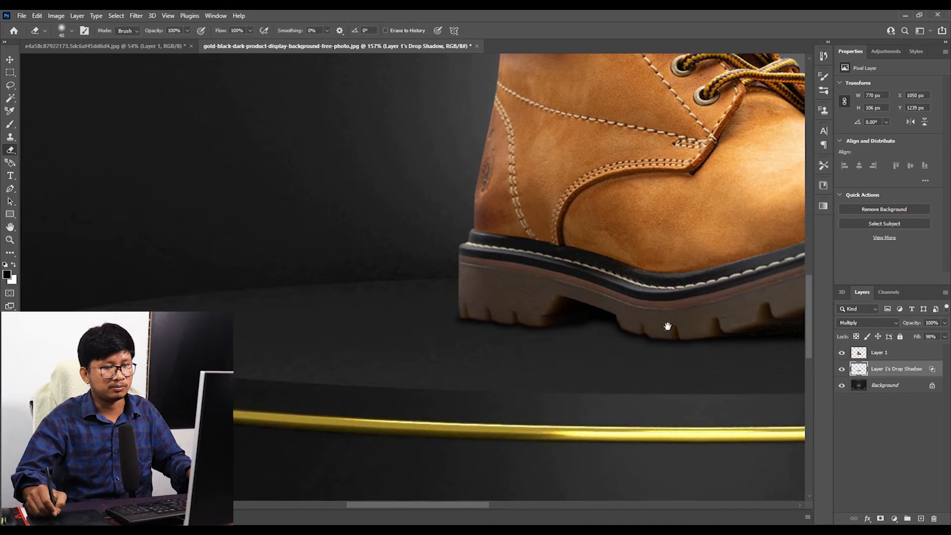
drag(603, 308, 310, 282)
mouse_move(672, 173)
mouse_down()
mouse_move(683, 199)
mouse_move(669, 239)
mouse_move(631, 261)
mouse_move(572, 269)
mouse_move(535, 261)
mouse_move(571, 267)
mouse_move(663, 247)
mouse_up()
drag(622, 306, 554, 284)
drag(541, 323, 490, 303)
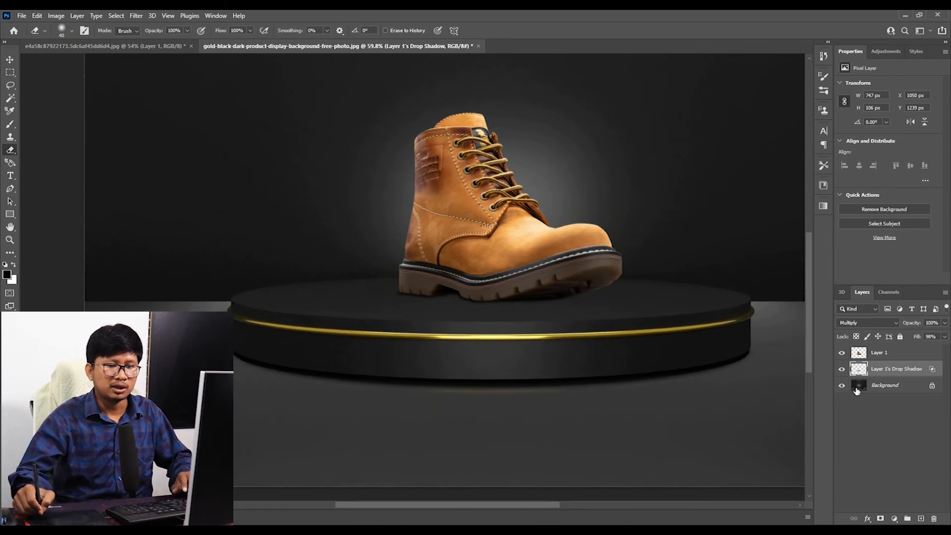
Step: Add a new layer above the drop shadow layer and draw a closed Pen path from the heel along the podium under the raised toe
click(921, 518)
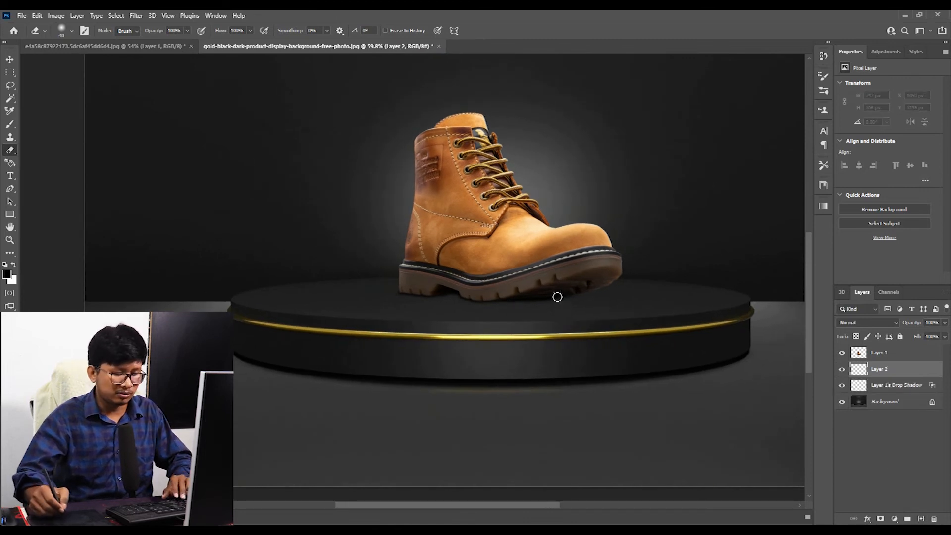
key(p)
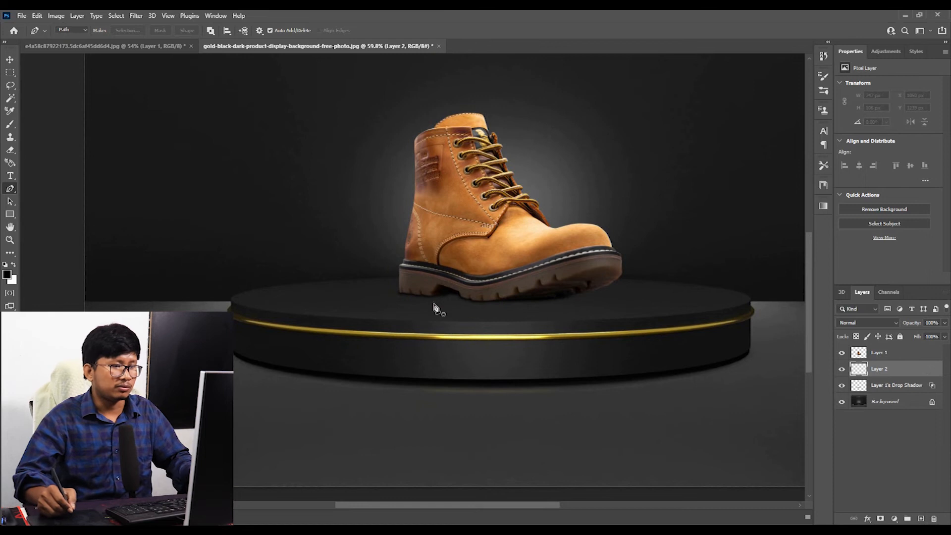
drag(428, 306, 483, 322)
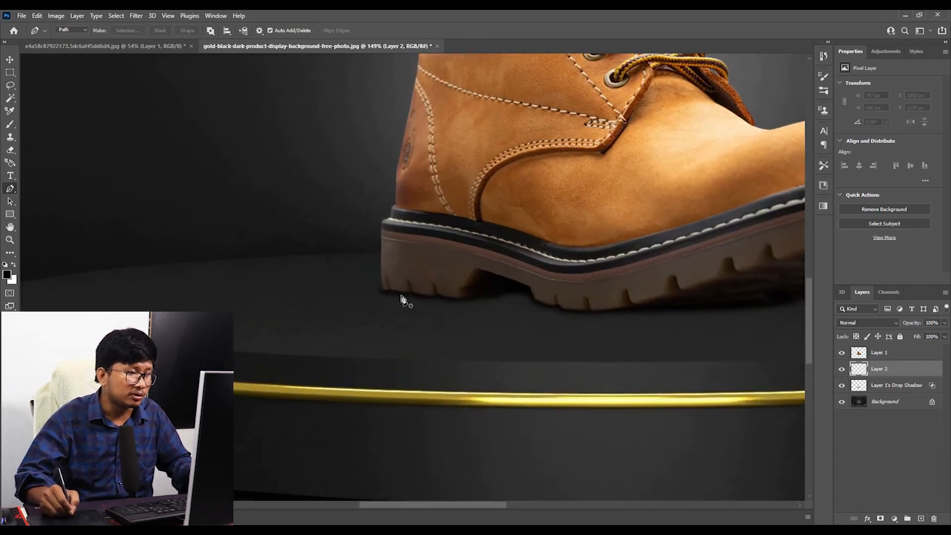
click(401, 296)
scroll(520, 320, right, 4)
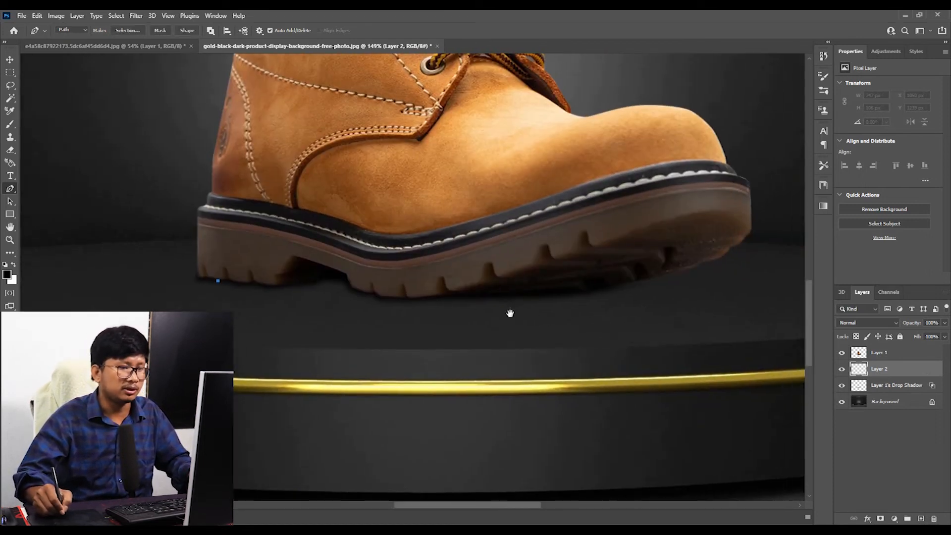
drag(599, 324, 629, 327)
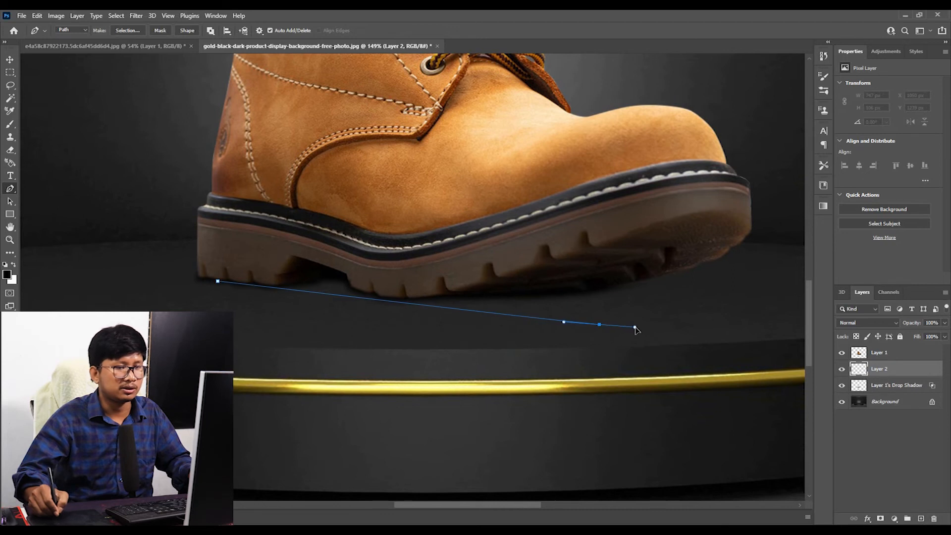
drag(685, 316, 636, 291)
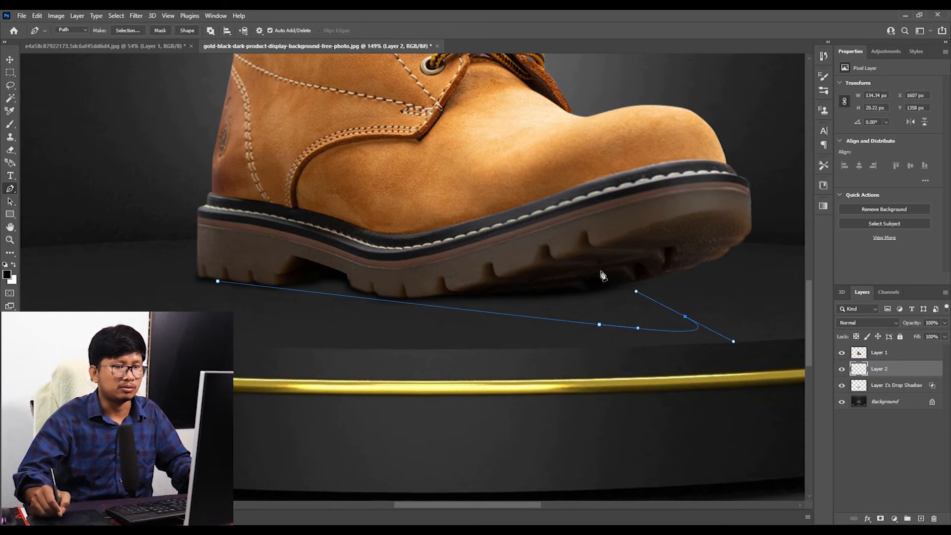
drag(588, 265, 567, 256)
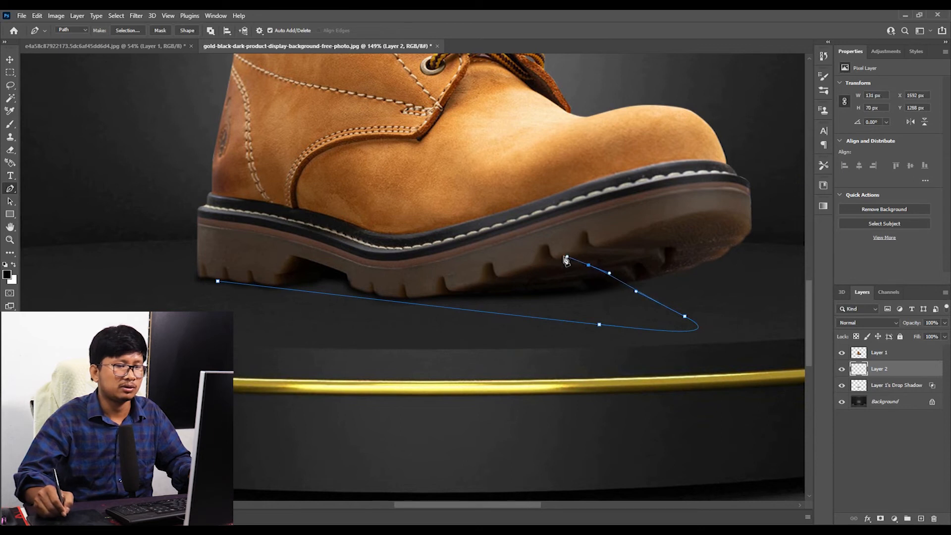
drag(336, 210, 279, 214)
click(244, 225)
click(218, 281)
Step: Convert the path into a new anti-aliased selection with a feather radius of 20 pixels
right_click(421, 264)
click(455, 272)
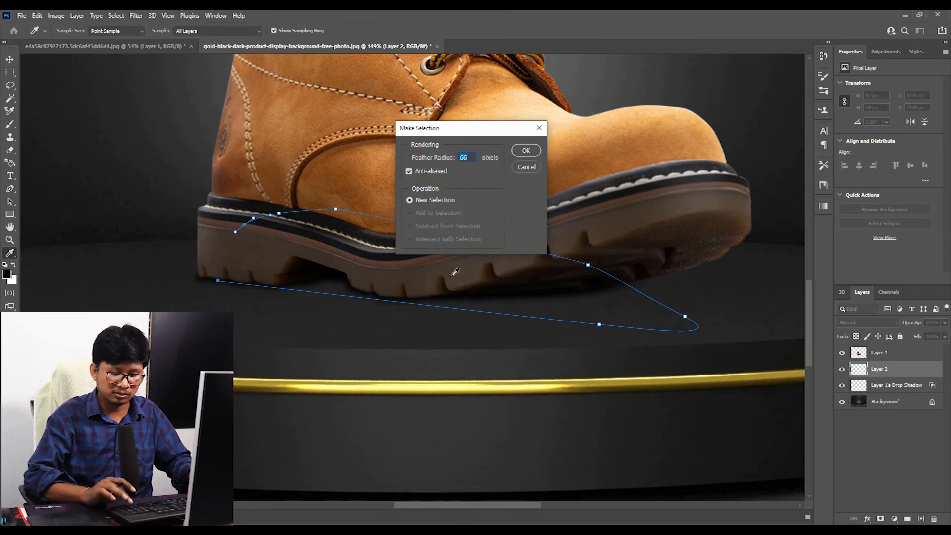
text(20)
key(Return)
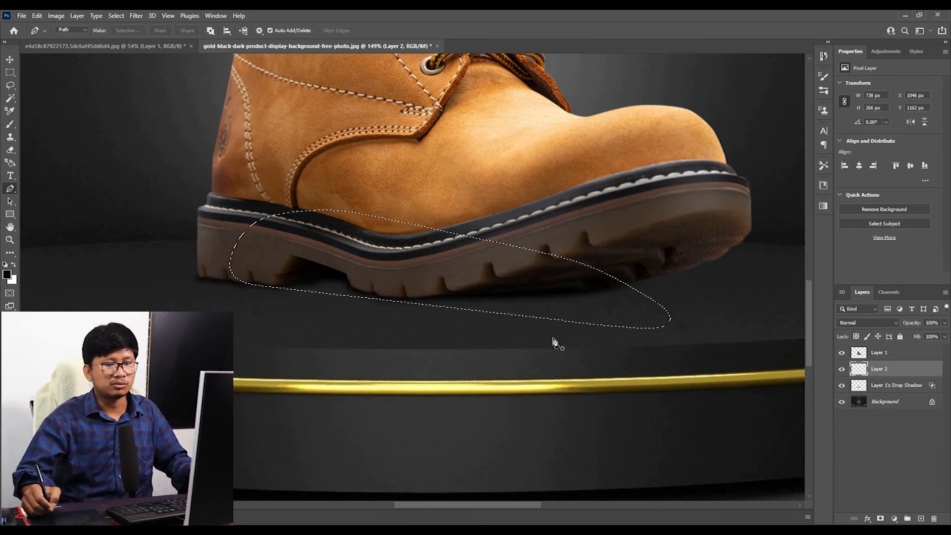
Step: Sample a dark foreground color near the underside of the sole, fill the feathered selection with it on the new layer, and deselect
click(7, 274)
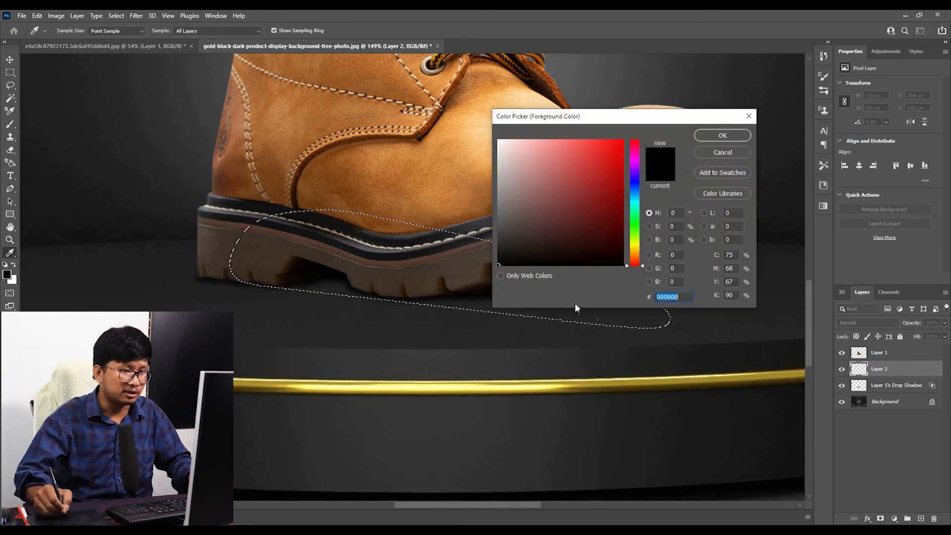
click(479, 287)
click(723, 135)
key(p)
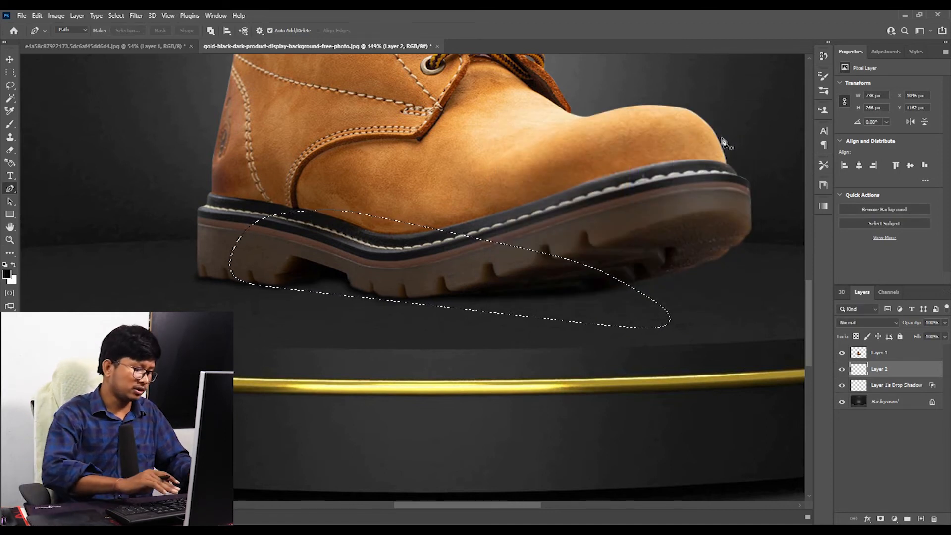
key(alt+BackSpace)
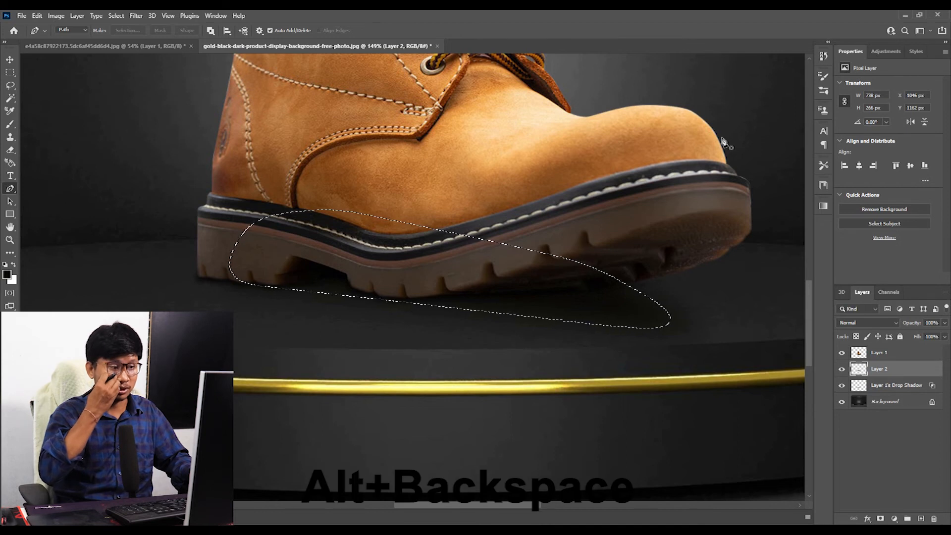
key(ctrl+d)
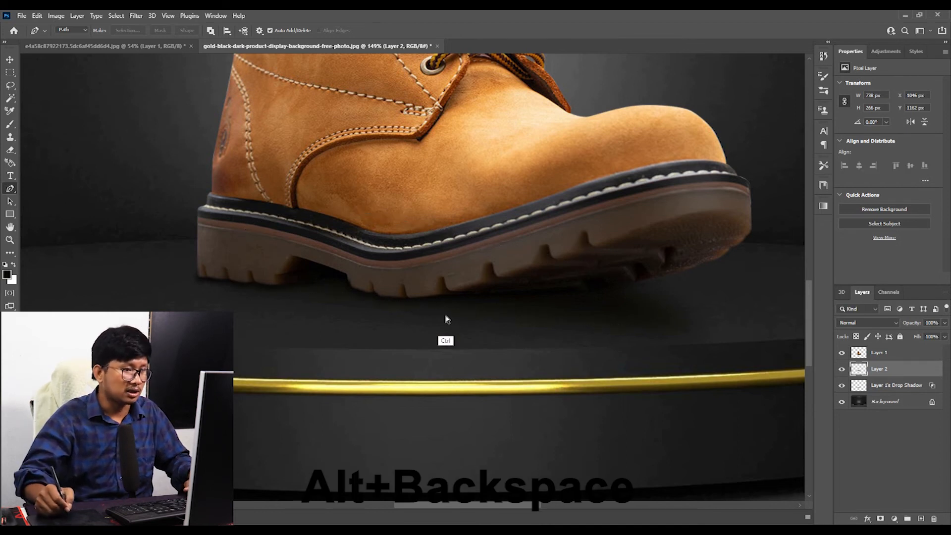
drag(484, 319, 484, 341)
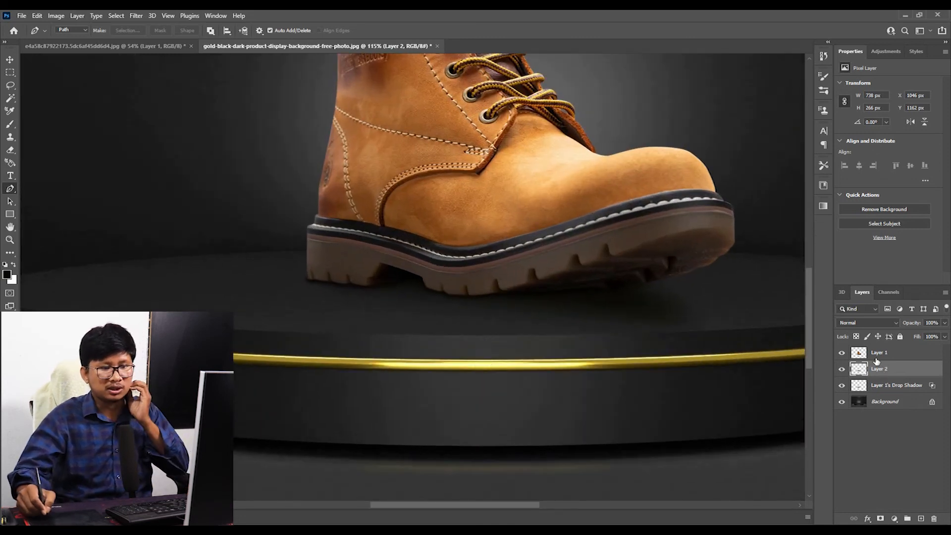
Step: Apply Hue/Saturation to the new shadow layer with saturation -36 and lightness -41
drag(611, 316, 674, 319)
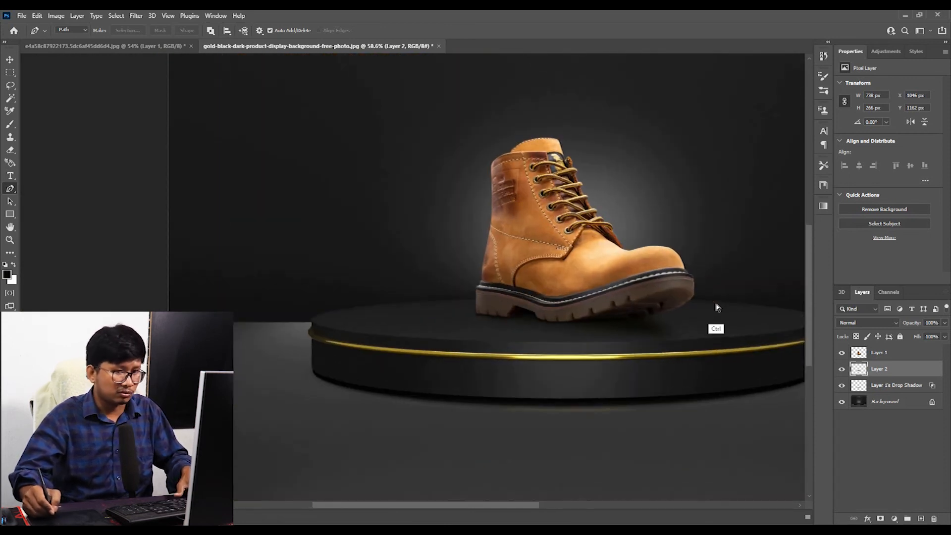
key(ctrl+u)
drag(694, 123, 817, 92)
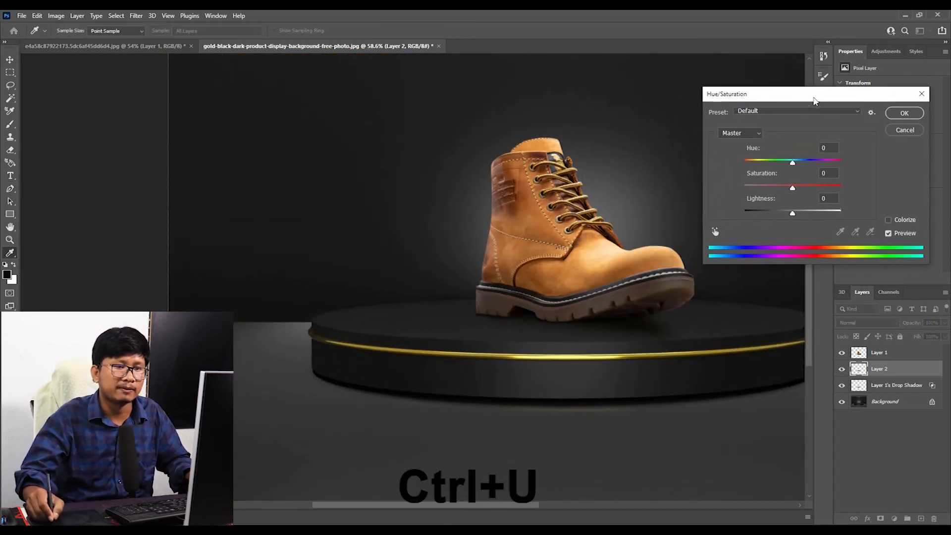
drag(795, 213, 774, 219)
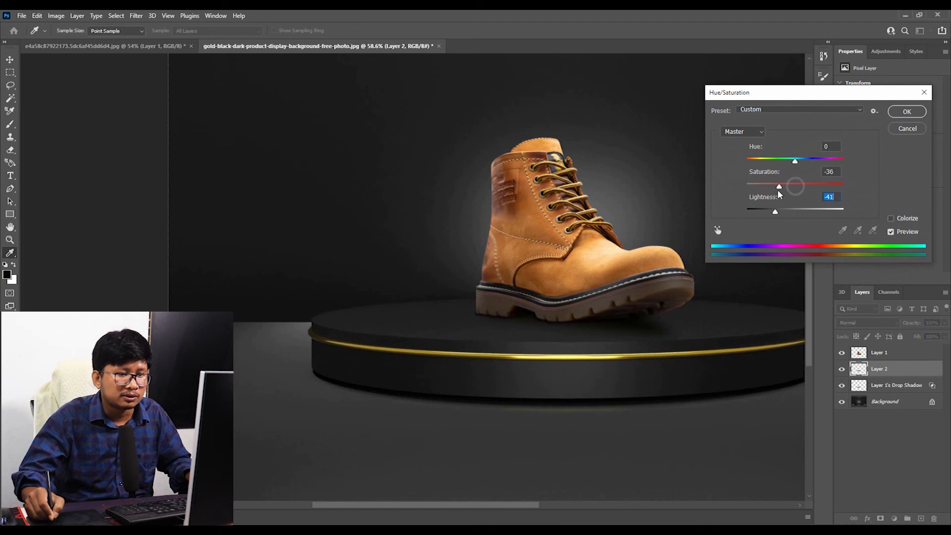
click(905, 115)
Step: Apply Levels to the new shadow layer with the white output level lowered to 205
drag(617, 331, 630, 347)
key(ctrl+l)
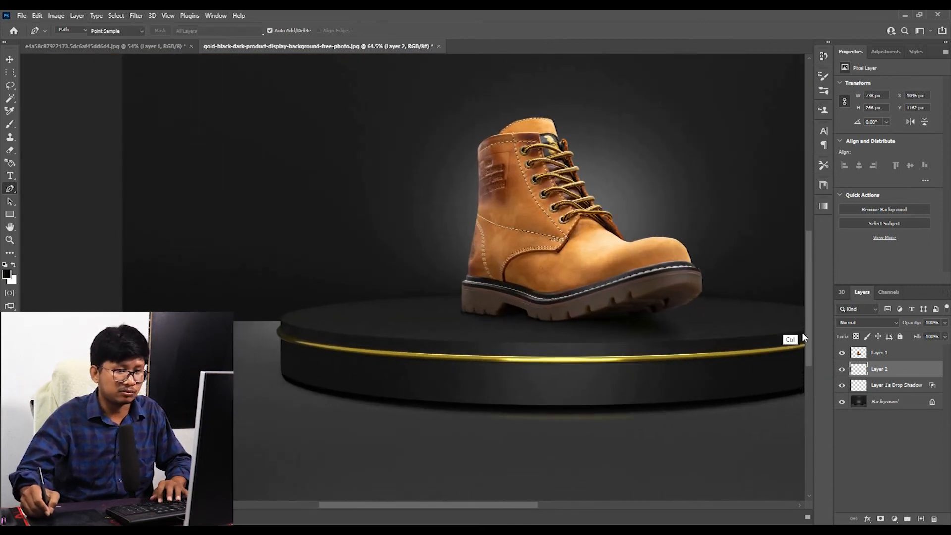
drag(767, 127, 847, 104)
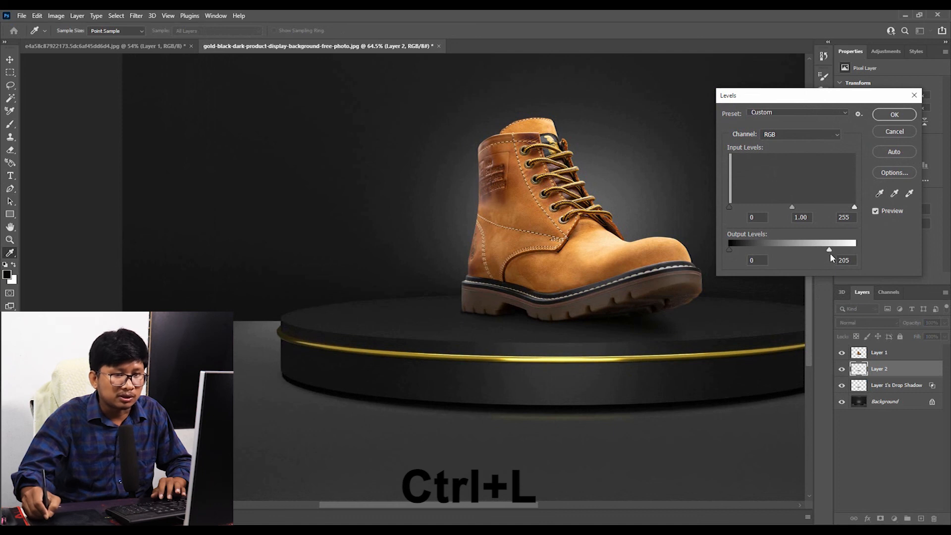
click(897, 115)
drag(573, 350, 431, 310)
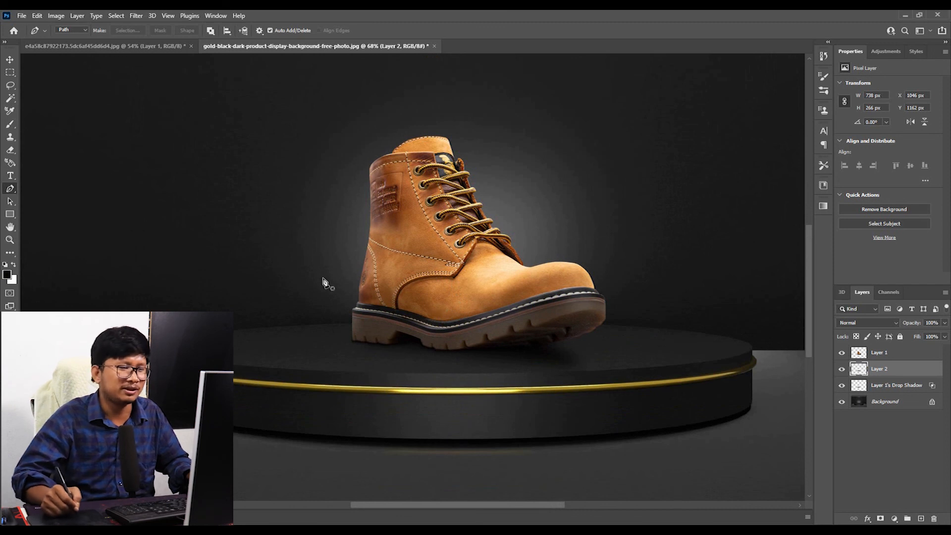
drag(480, 373, 437, 333)
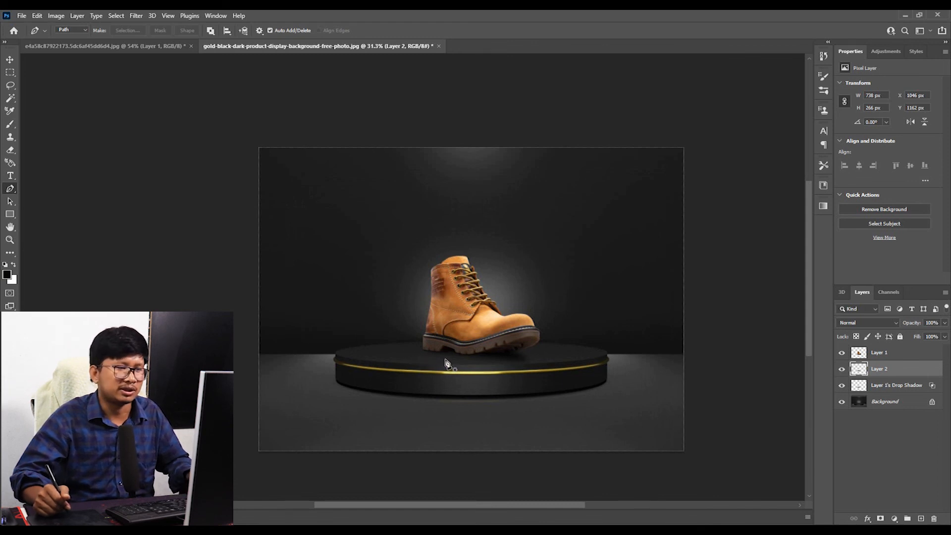
drag(454, 361, 491, 372)
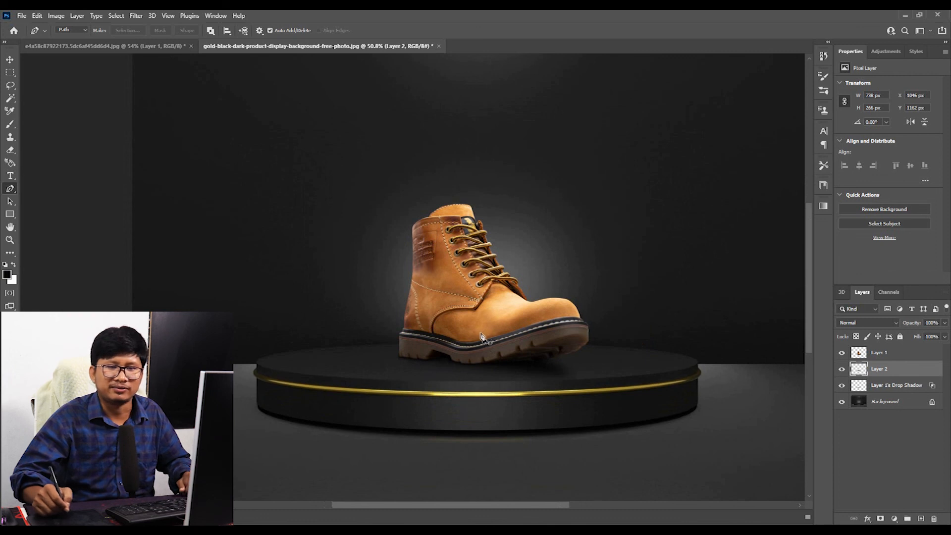